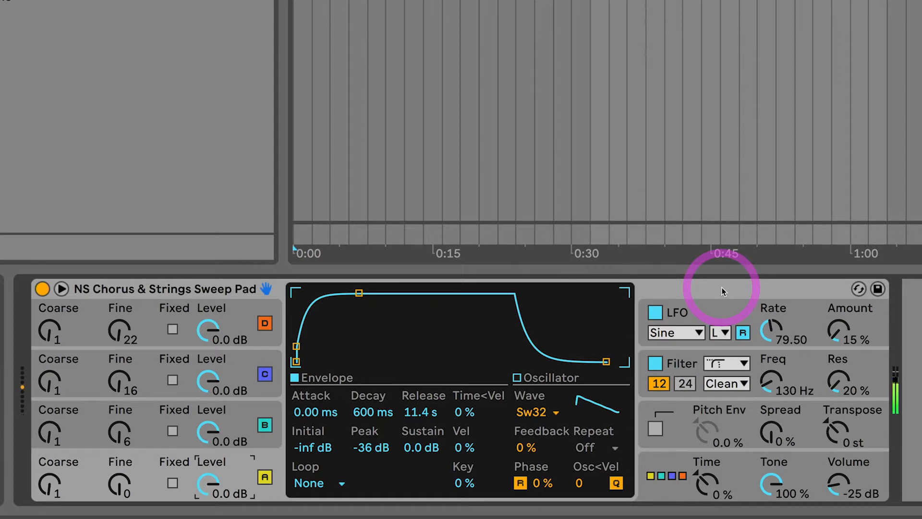
Disable the LFO and Filter sections of the Operator preset.
left_click(722, 287)
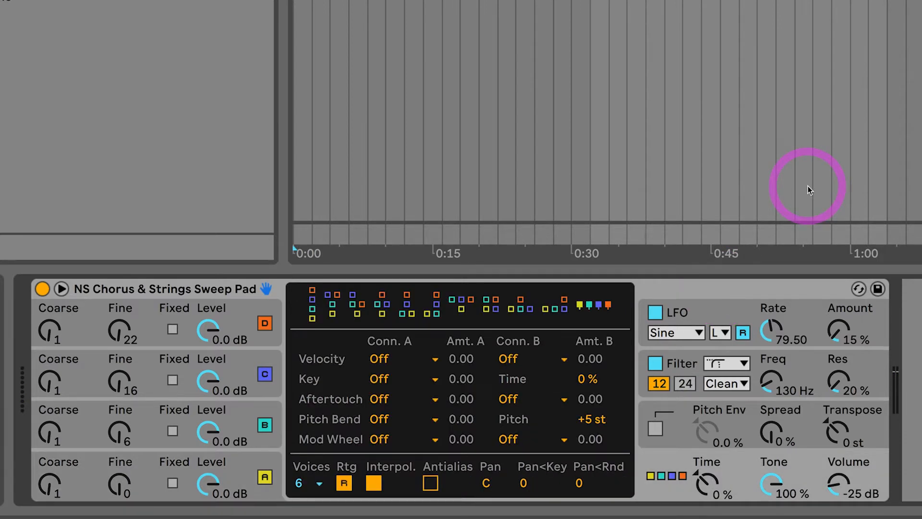
left_click(655, 313)
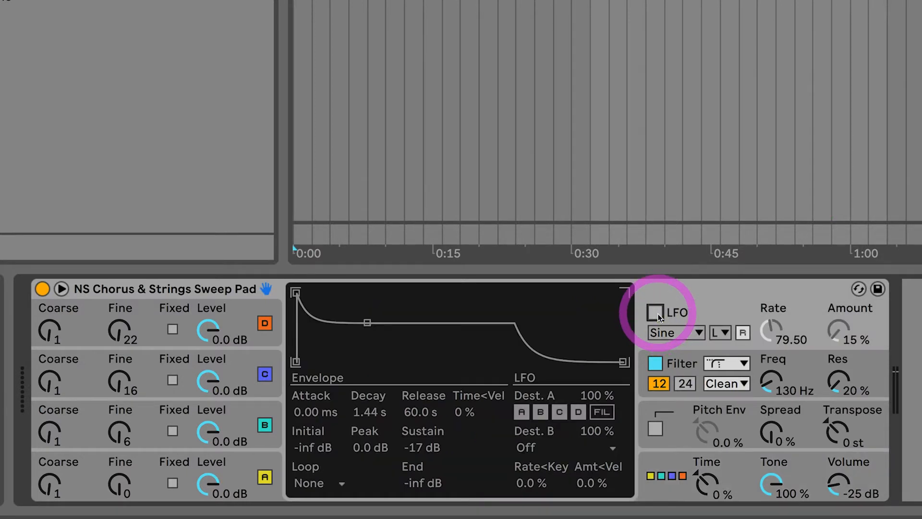
left_click(656, 364)
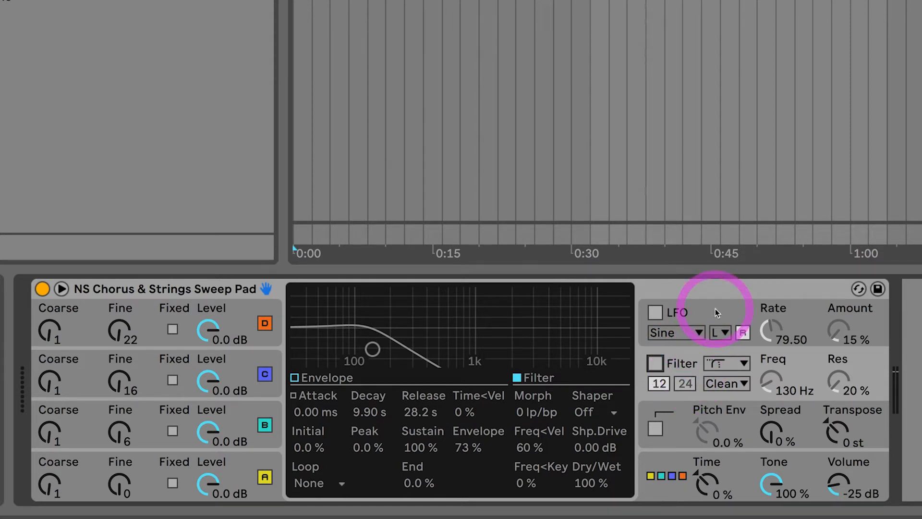
left_click(738, 465)
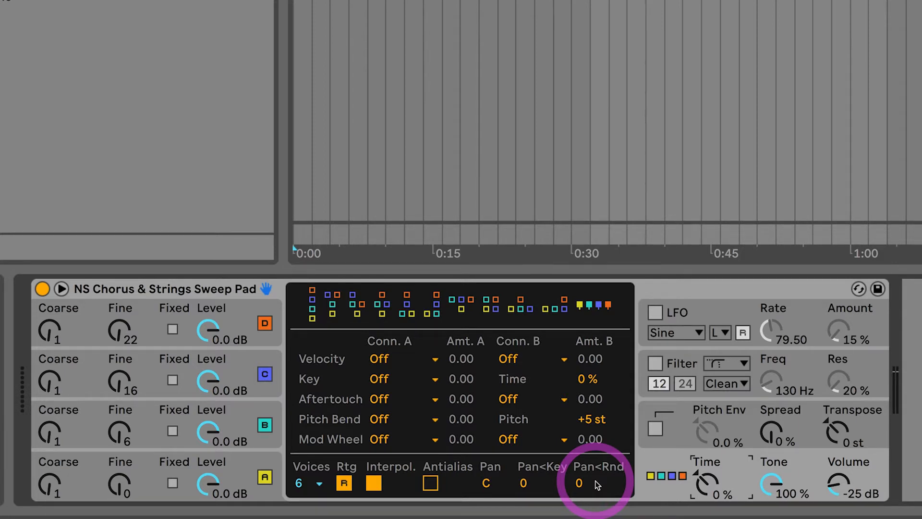
Turn off oscillators B, C and D so only oscillator A sounds, and show oscillator A's settings.
left_click(246, 465)
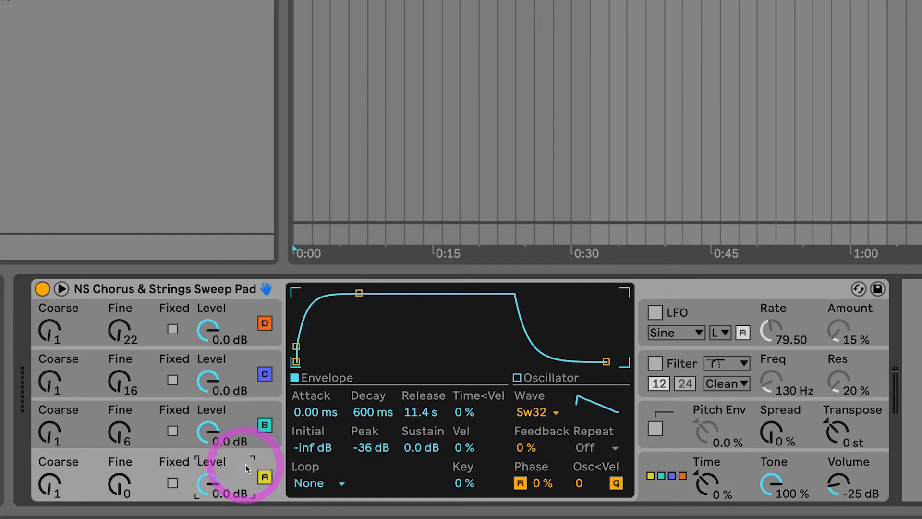
left_click(263, 425)
left_click(264, 374)
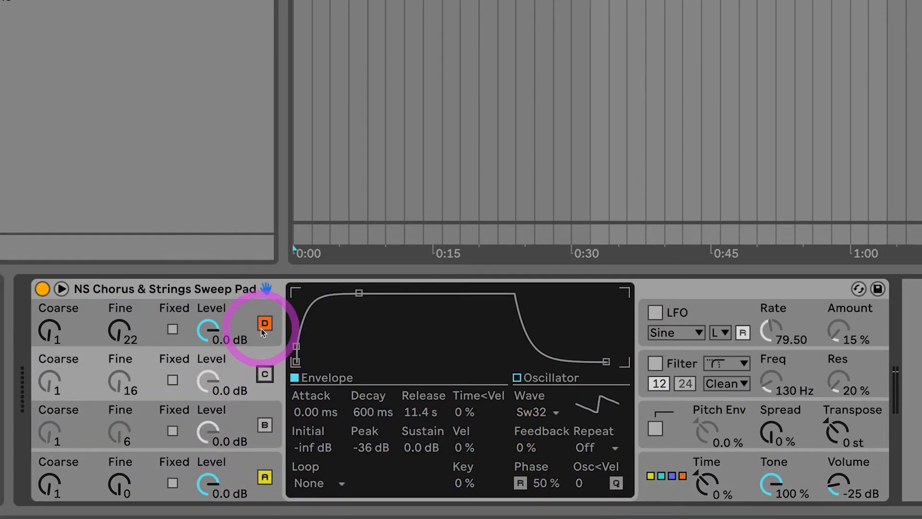
left_click(263, 324)
left_click(239, 465)
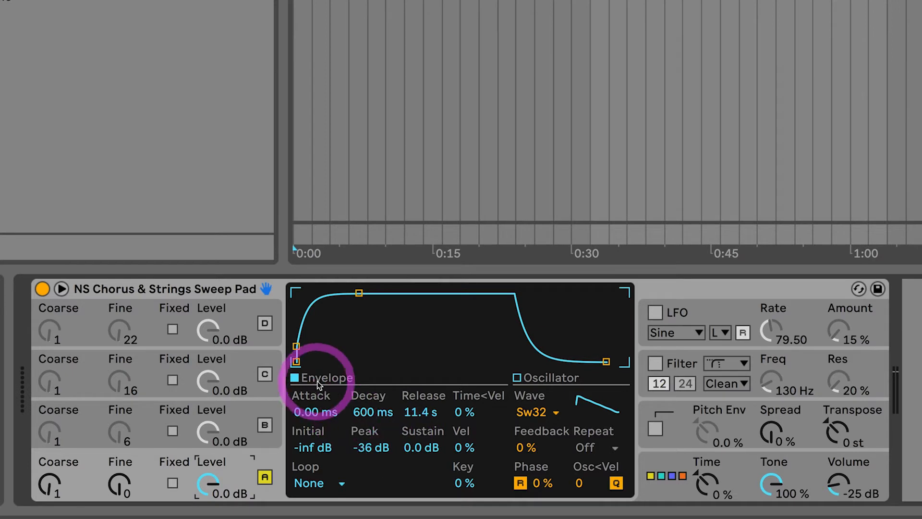
Inspect oscillator A's envelope decay, sustain and peak values.
left_click_drag(363, 411, 365, 414)
double_click(365, 413)
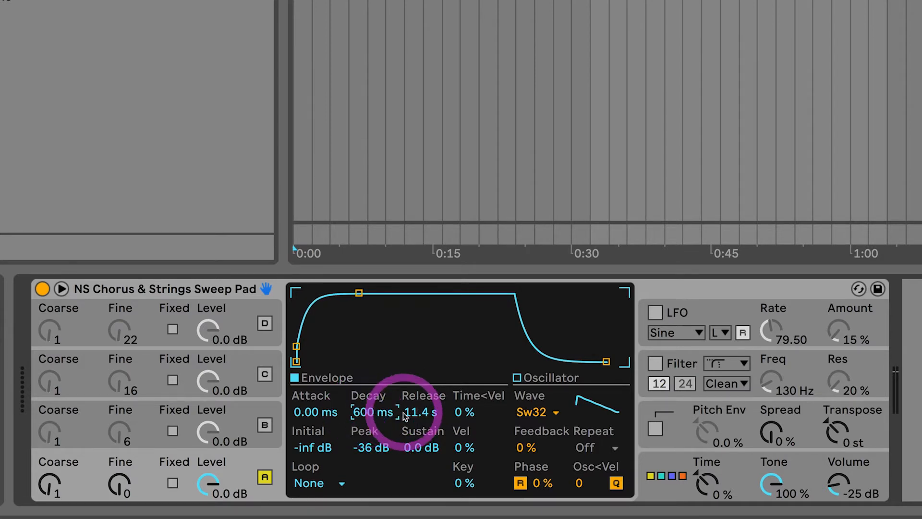
left_click_drag(413, 449, 411, 449)
double_click(411, 449)
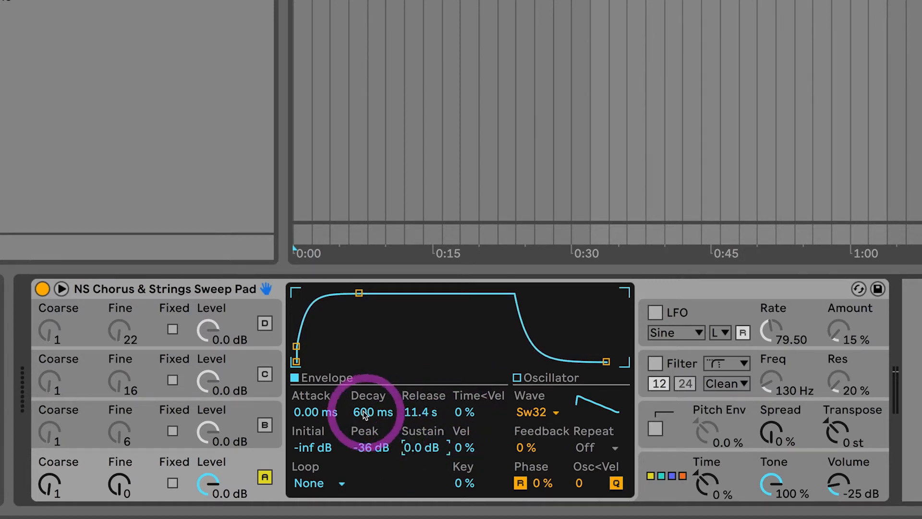
left_click(365, 450)
left_click_drag(365, 449, 365, 446)
Lower the envelope's peak breakpoint, then set oscillator A's envelope peak to -36 dB.
mouse_move(296, 308)
left_mouse_down()
mouse_move(323, 303)
mouse_move(304, 304)
mouse_move(309, 319)
mouse_move(297, 324)
left_mouse_up()
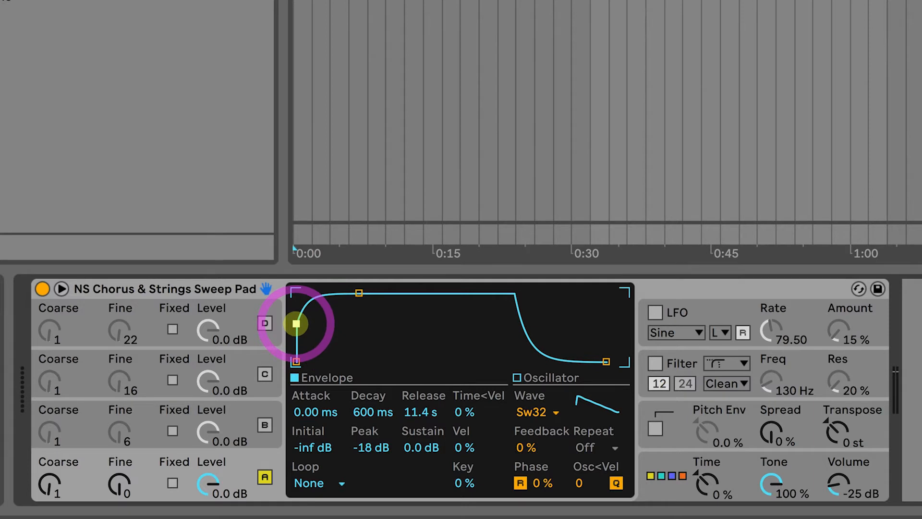
left_click_drag(296, 323, 296, 339)
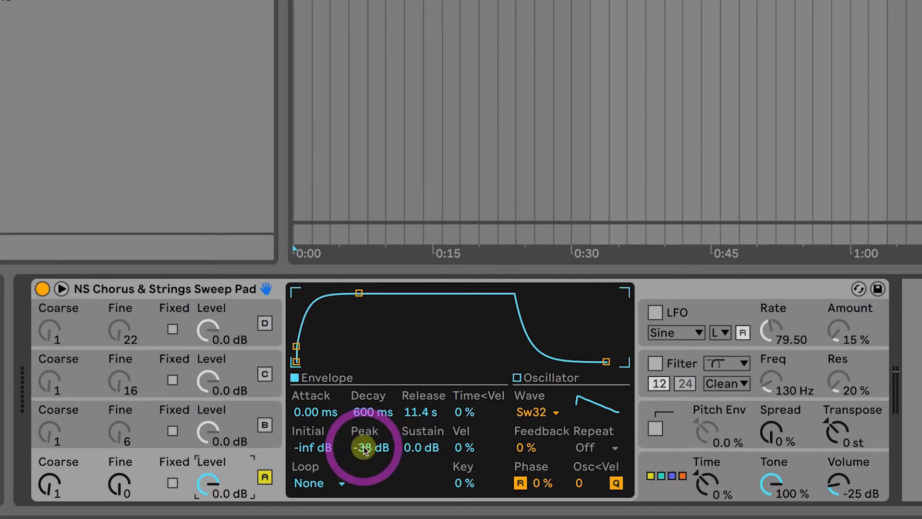
left_click(364, 448)
type("-36")
key("Return")
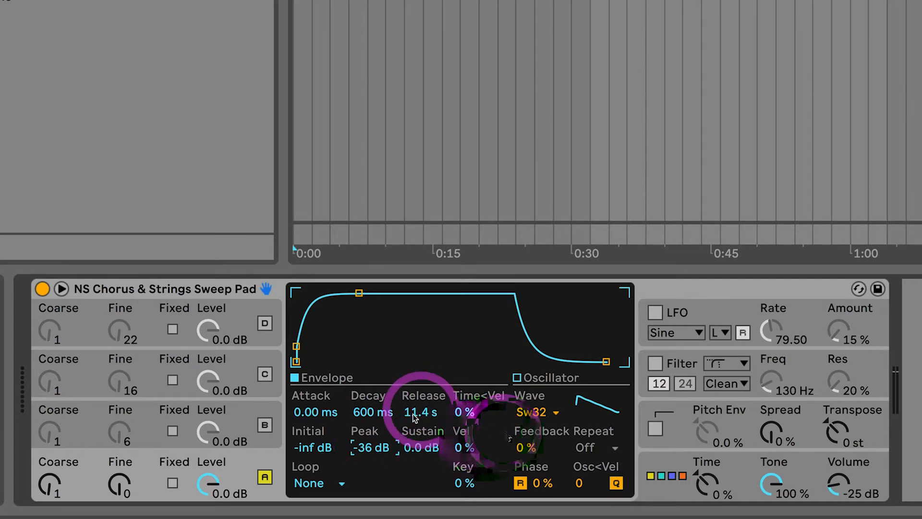
Switch oscillator A's waveform to Sine, then to Saw 4.
left_click(541, 414)
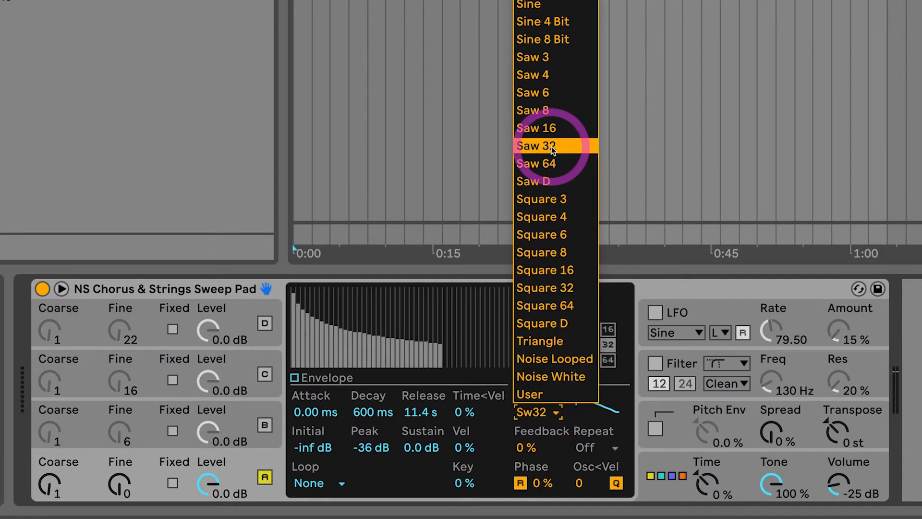
left_click(534, 7)
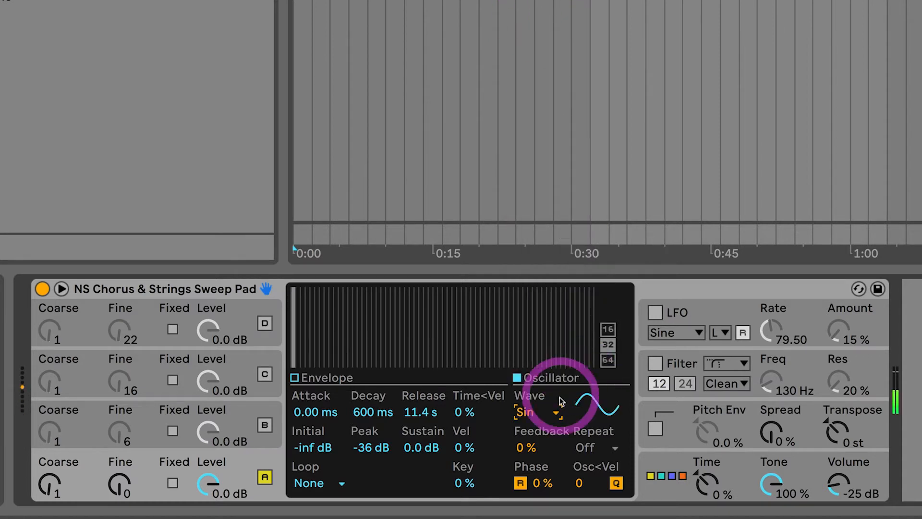
left_click(541, 414)
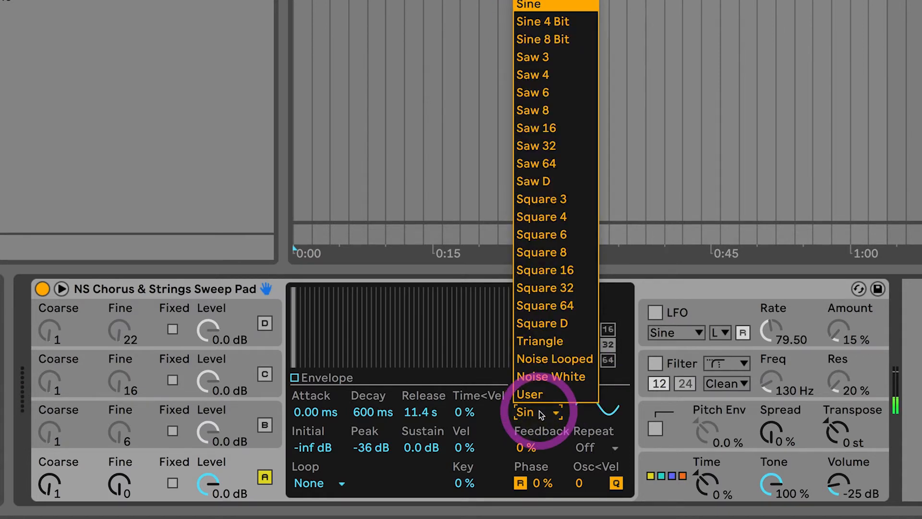
left_click(532, 79)
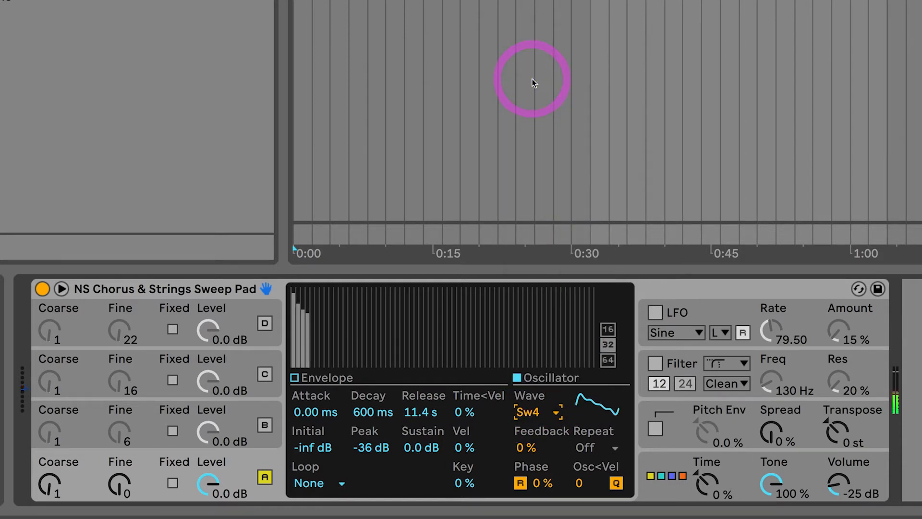
Switch oscillator A's waveform to Saw 8, then to Saw 32.
left_click(541, 414)
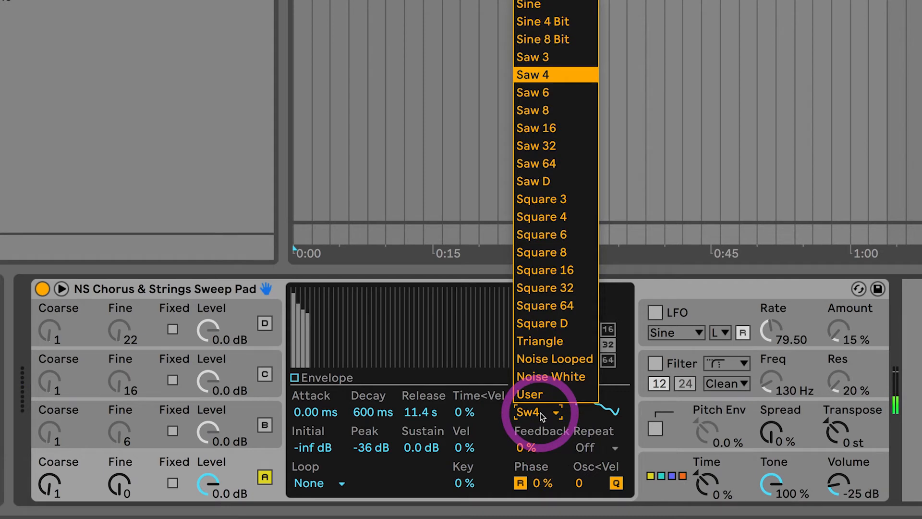
left_click(564, 467)
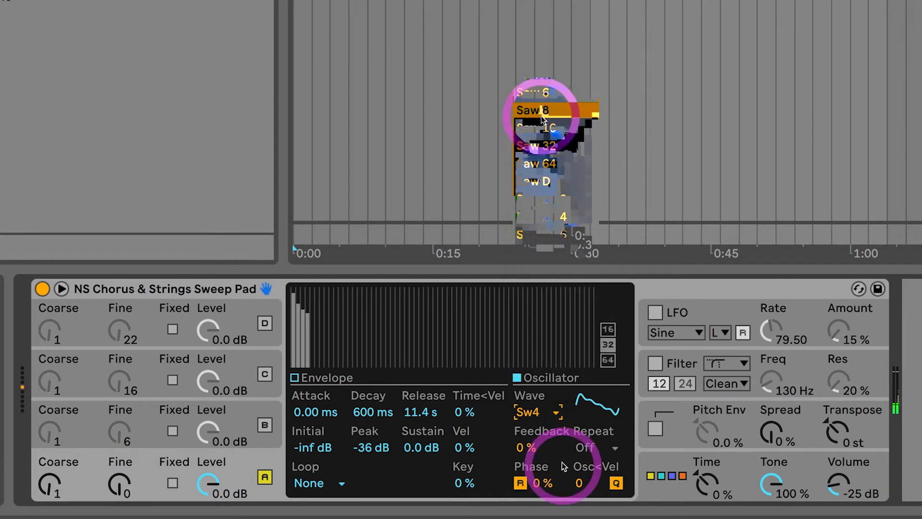
left_click(542, 111)
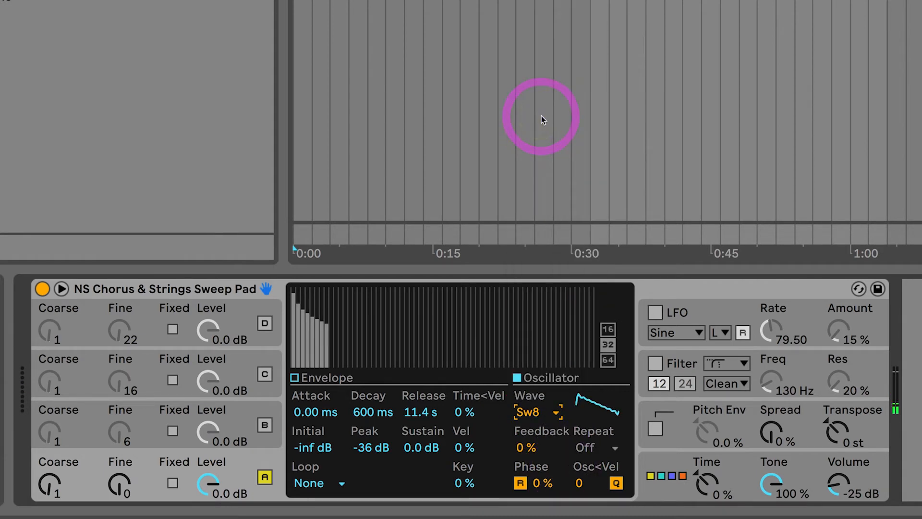
left_click(547, 414)
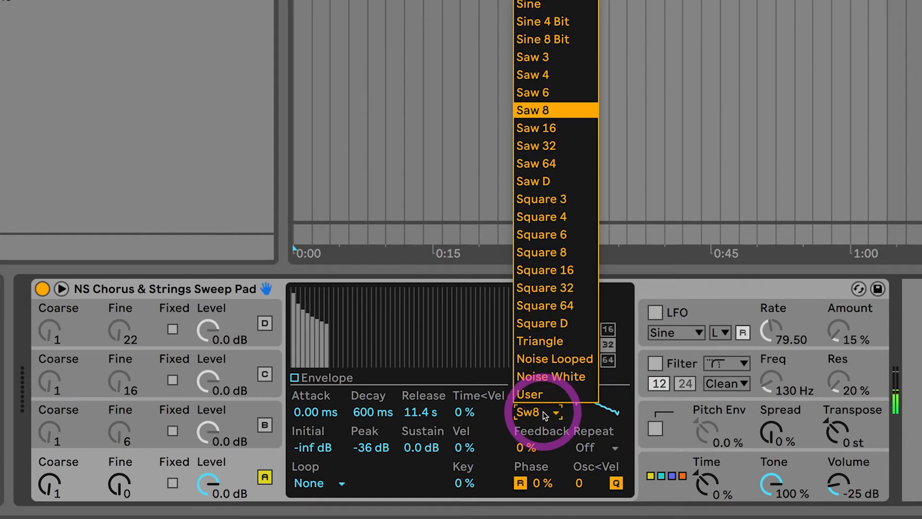
left_click(546, 144)
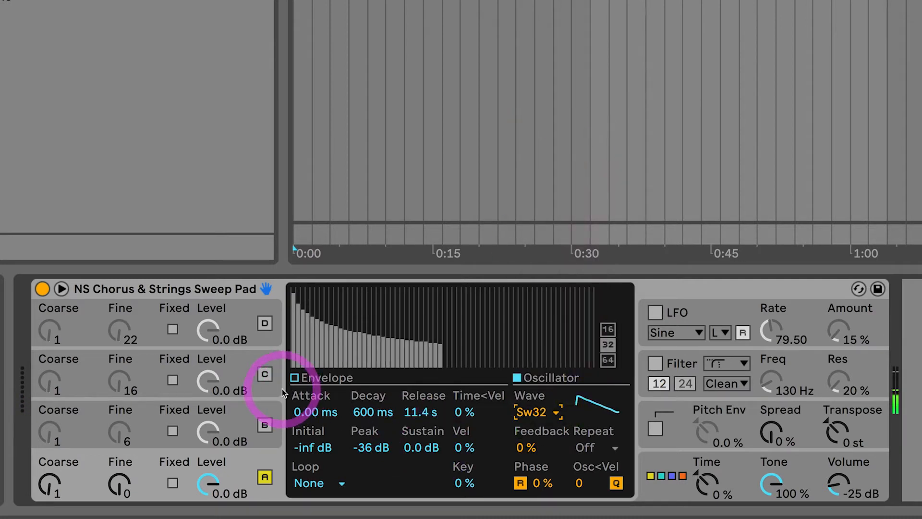
Try the Saw 64 waveform on oscillator A, then return it to Saw 32.
left_click(547, 412)
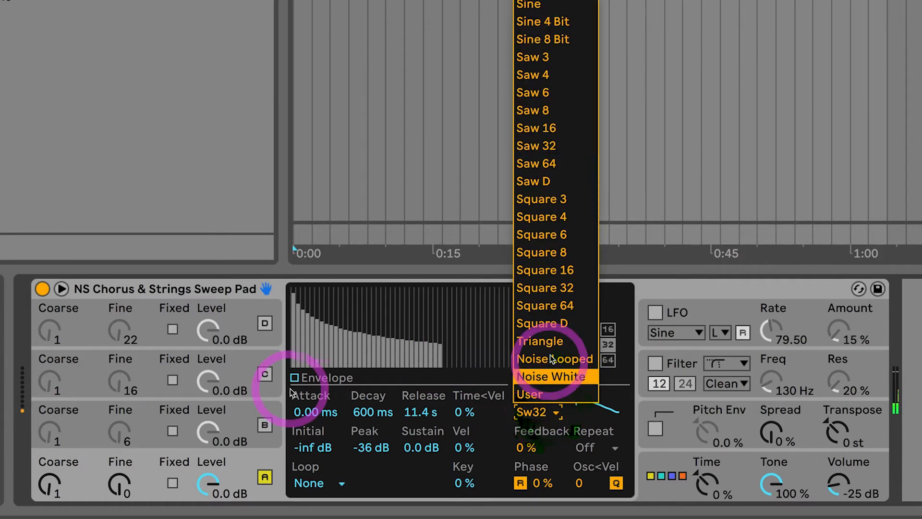
left_click(546, 166)
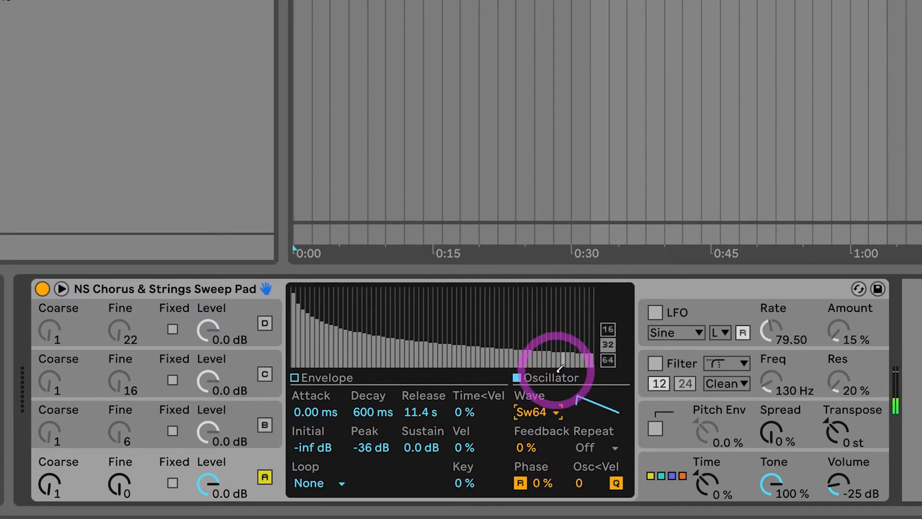
left_click(532, 409)
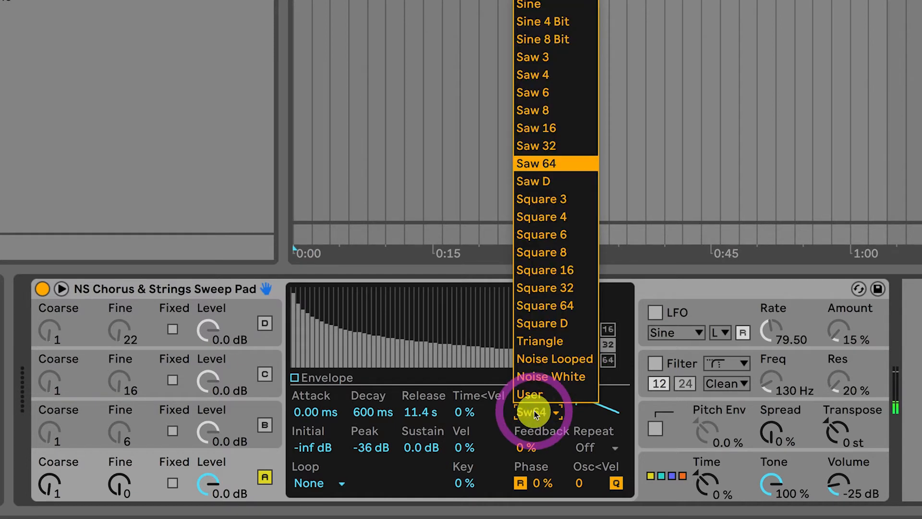
left_click(546, 146)
Re-enable oscillators B, C and D.
left_click(243, 414)
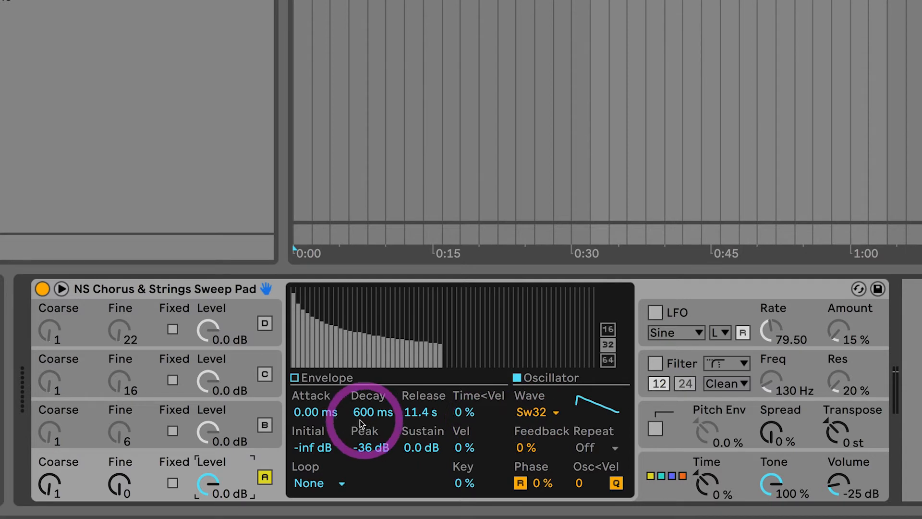
left_click(241, 411)
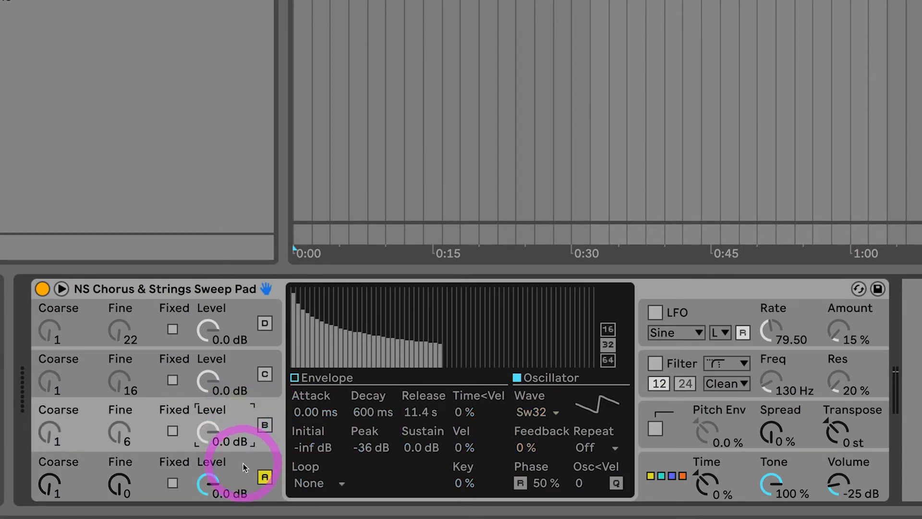
left_click(244, 464)
left_click(264, 423)
left_click(243, 424)
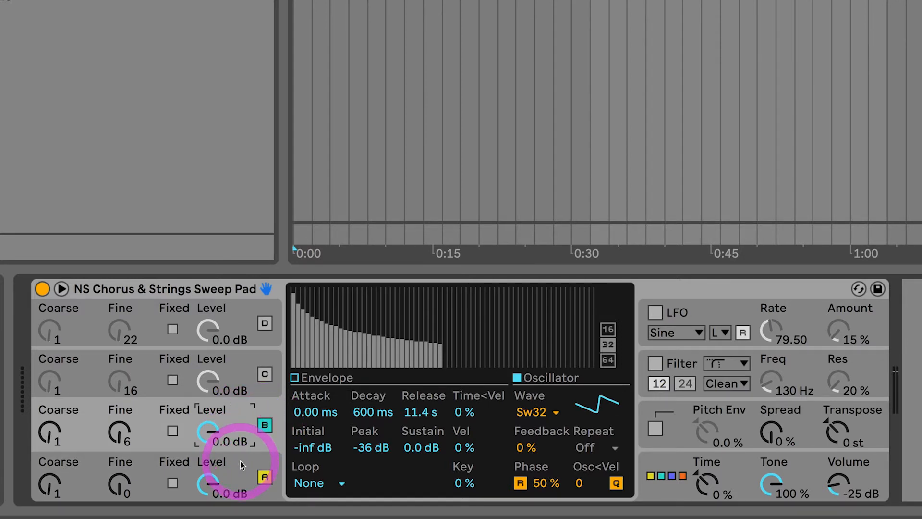
left_click(265, 374)
left_click(262, 329)
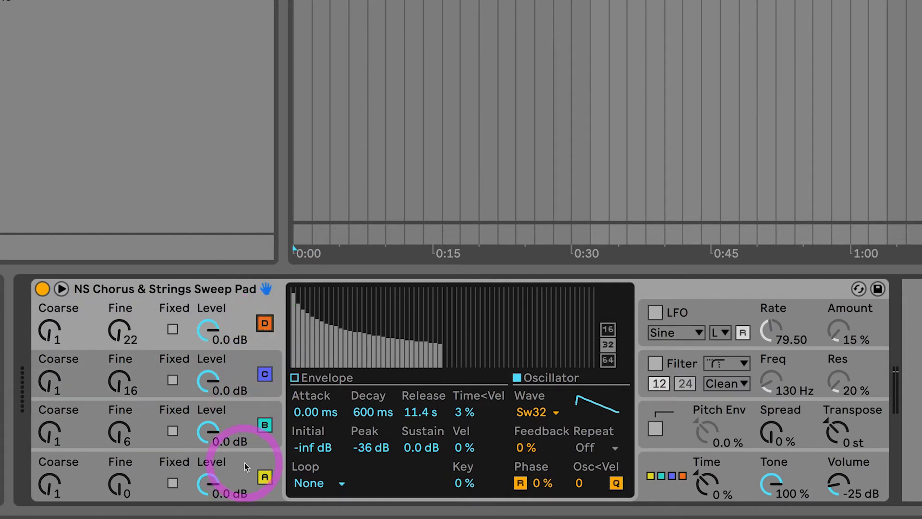
Step through oscillators A, B, C and D to compare their waveform and envelope settings.
left_click(244, 462)
left_click(241, 423)
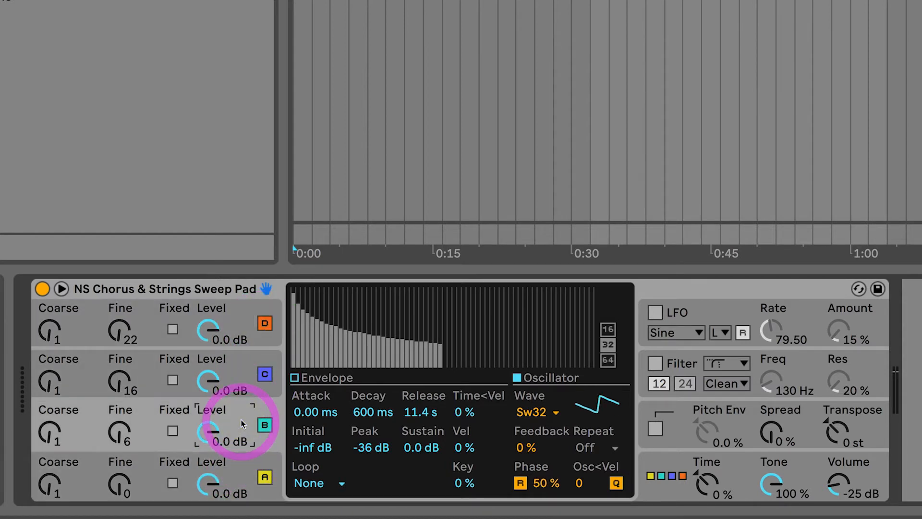
left_click(240, 373)
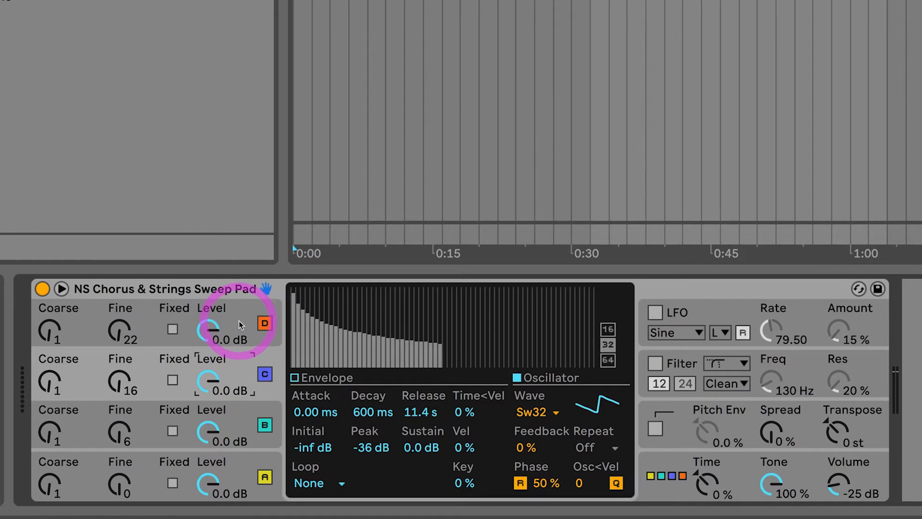
left_click(238, 320)
left_click(239, 367)
left_click(237, 429)
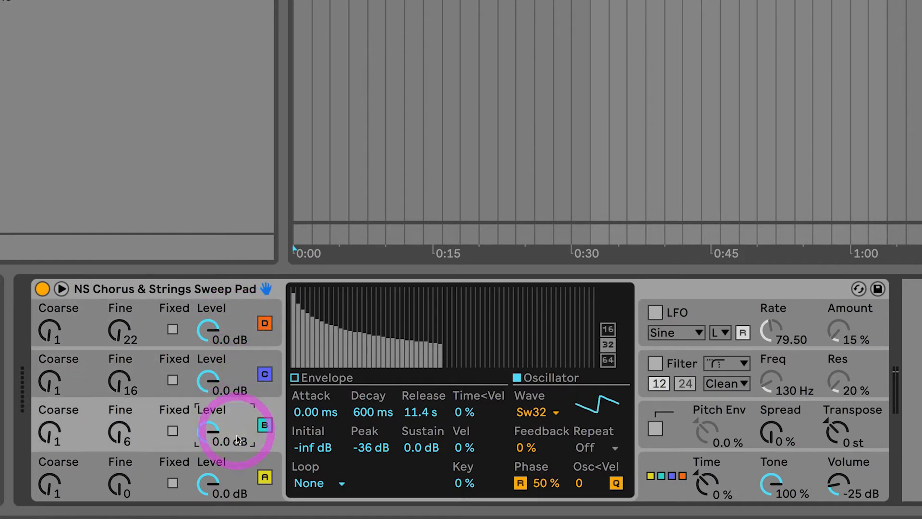
left_click(238, 465)
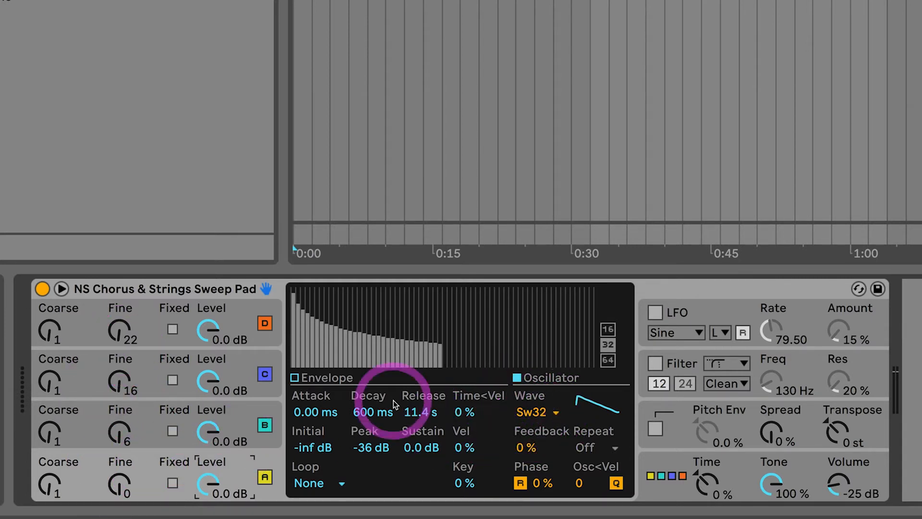
Flip between oscillators A, B, C and D again to compare their phase and waveform settings.
left_click(243, 414)
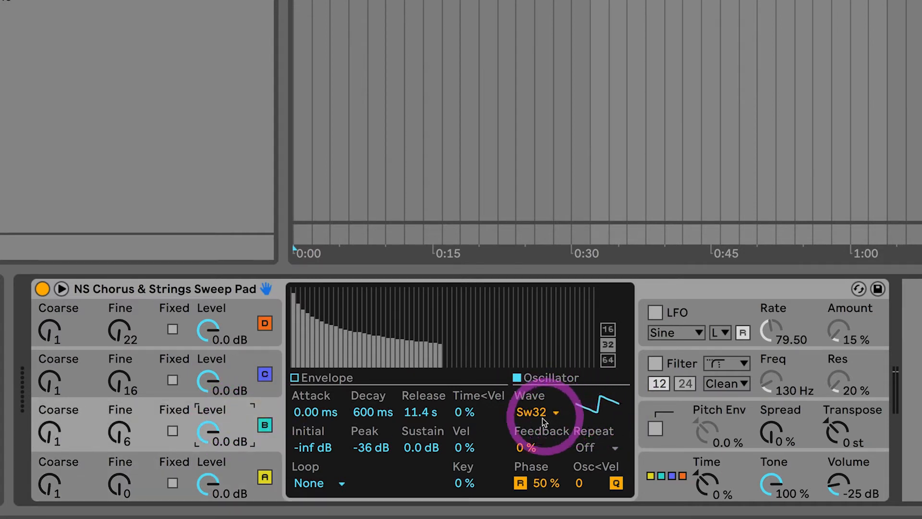
left_click(233, 461)
left_click(242, 413)
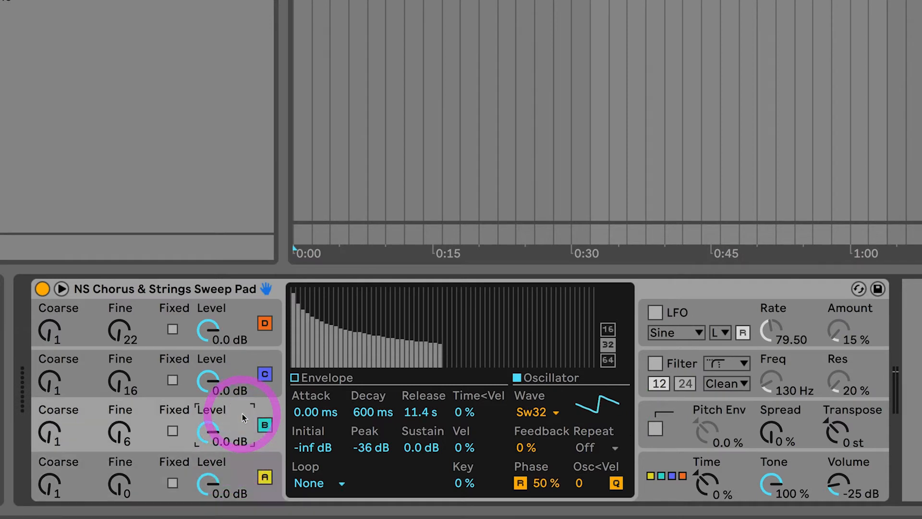
left_click(236, 368)
left_click(234, 319)
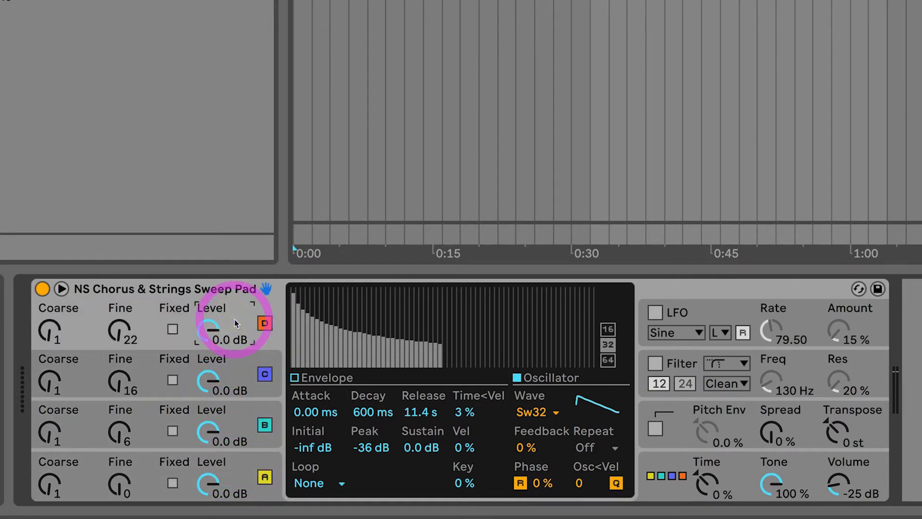
left_click(239, 372)
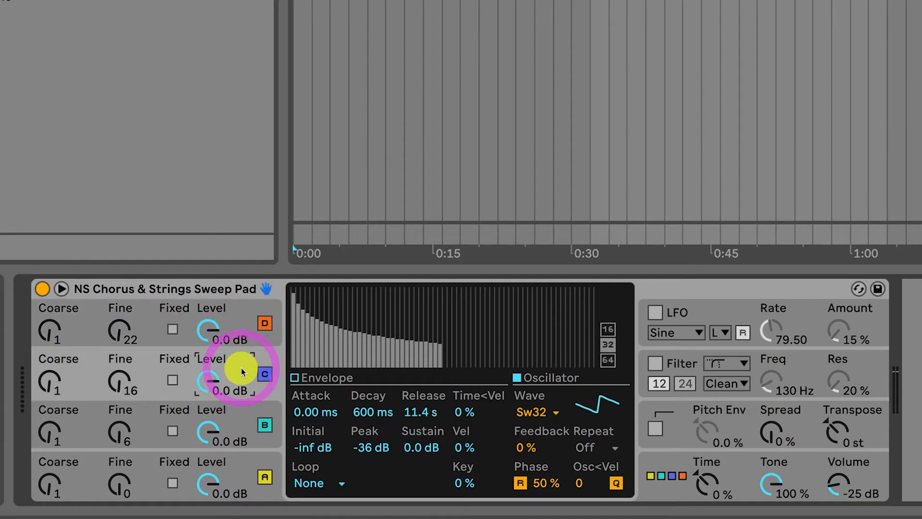
Switch between oscillators B, A, C and D to compare their phase and waveform settings.
left_click(241, 418)
left_click(243, 469)
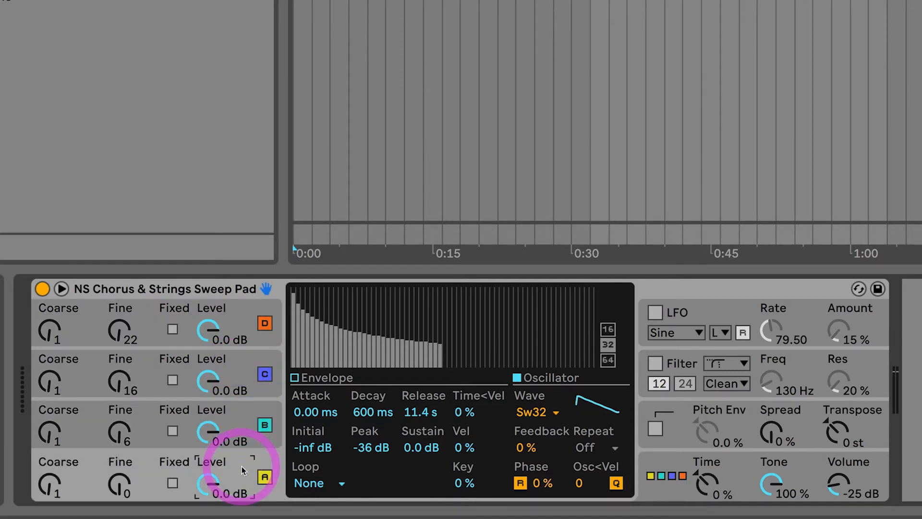
left_click(245, 423)
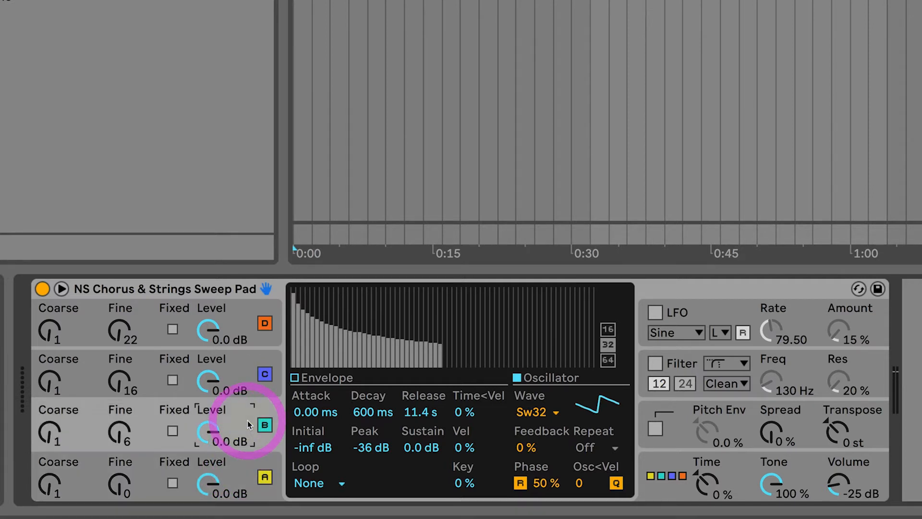
left_click(244, 368)
left_click(241, 327)
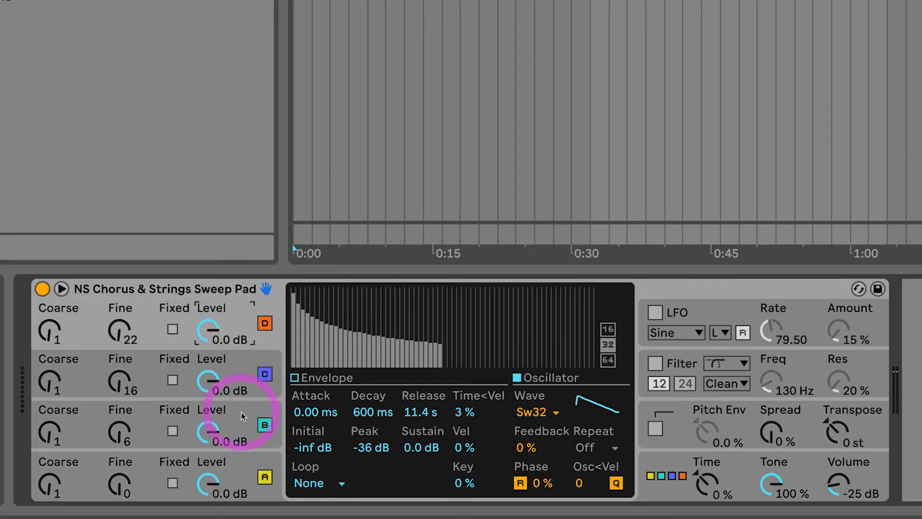
left_click(244, 476)
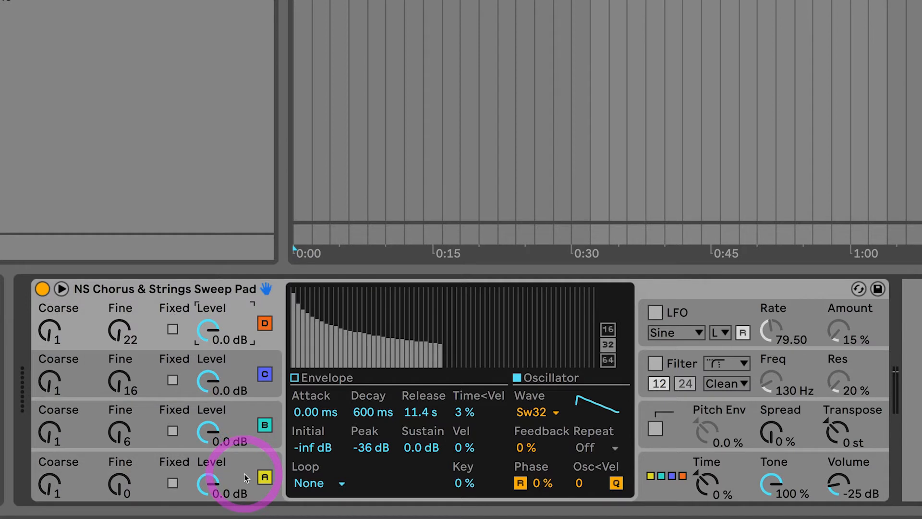
left_click(244, 474)
left_click(245, 421)
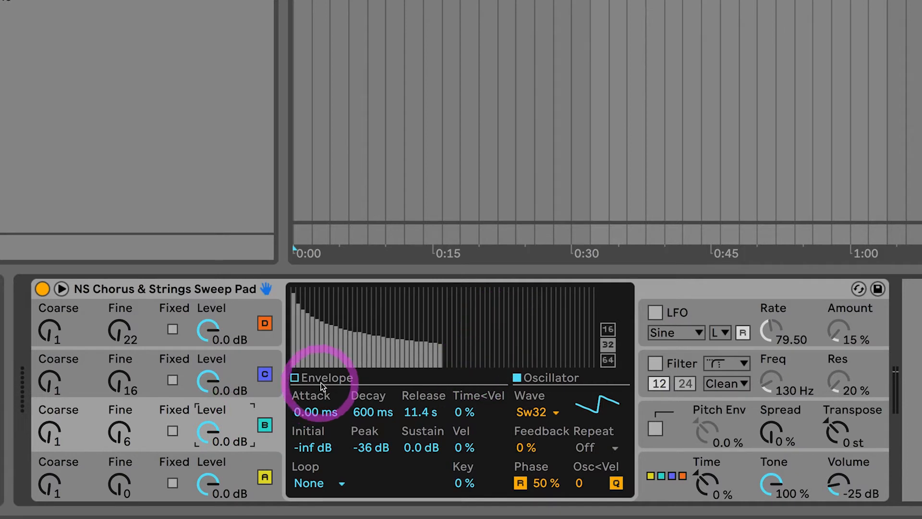
Switch the display to the envelope view and inspect its copy options before reselecting oscillators.
left_click(295, 378)
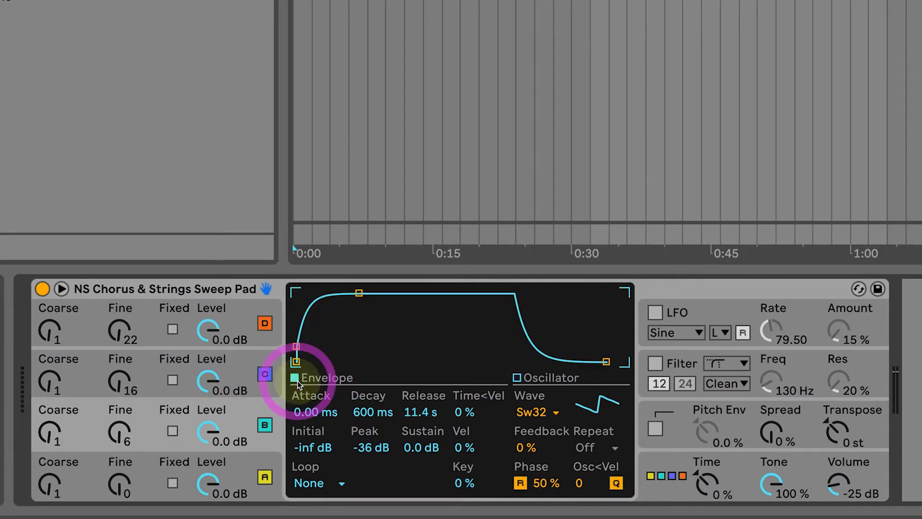
right_click(461, 335)
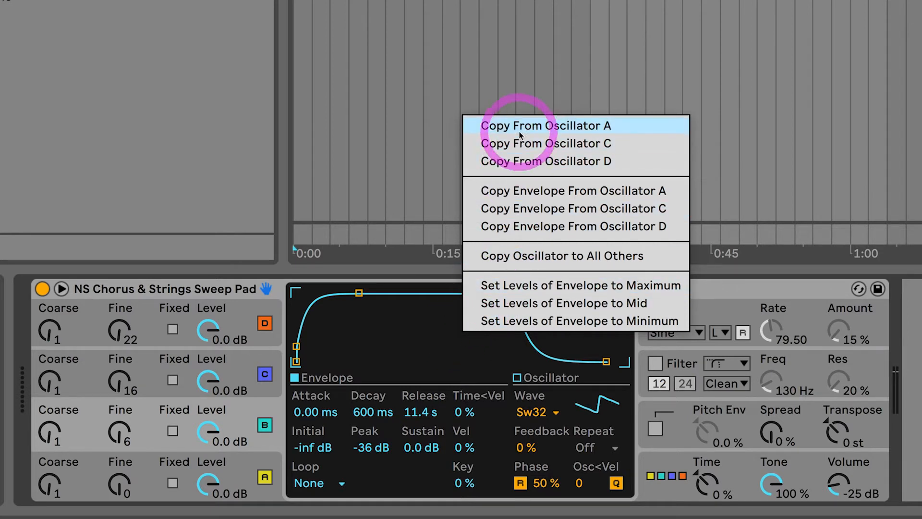
left_click(241, 363)
left_click(243, 365)
left_click(243, 323)
left_click(243, 411)
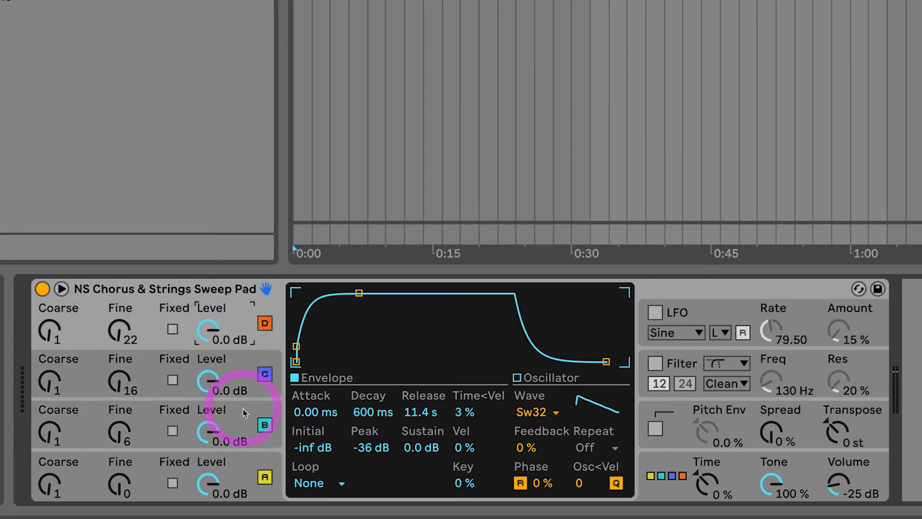
left_click(243, 417)
Copy oscillator A's settings onto oscillator B.
left_click(408, 338)
right_click(434, 319)
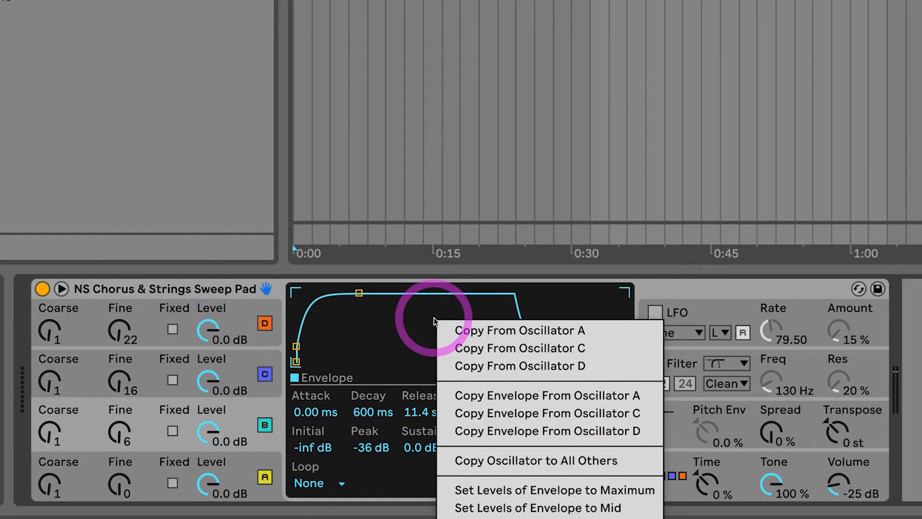
left_click(465, 333)
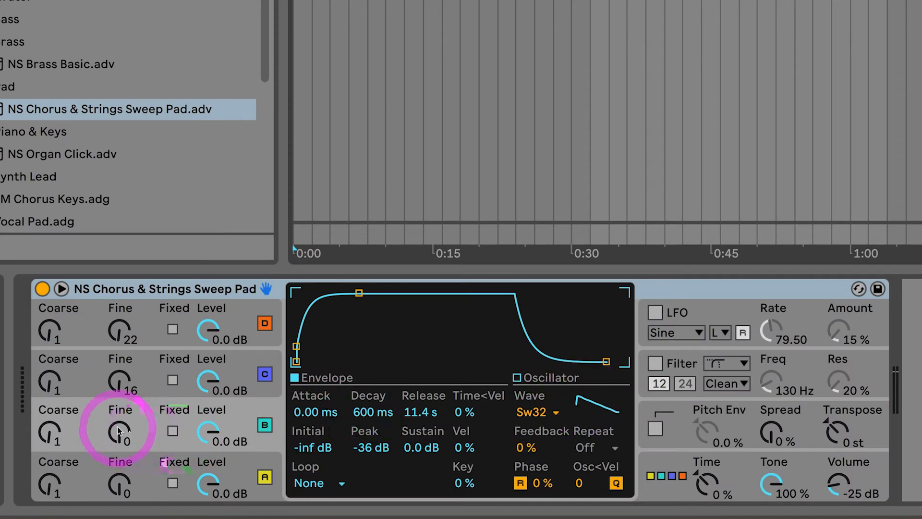
Set oscillator B's Fine tuning to 48.
left_click_drag(123, 416, 118, 436)
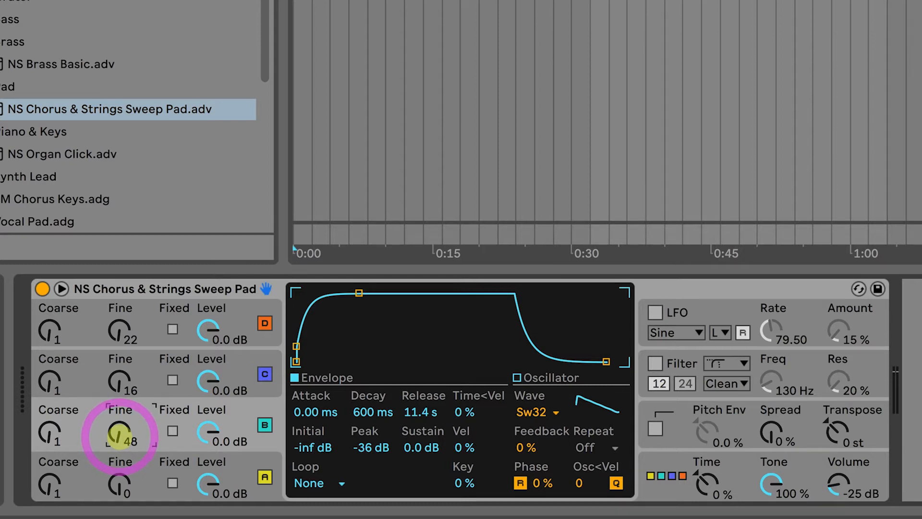
left_click_drag(119, 437, 118, 438)
left_click_drag(119, 438, 118, 438)
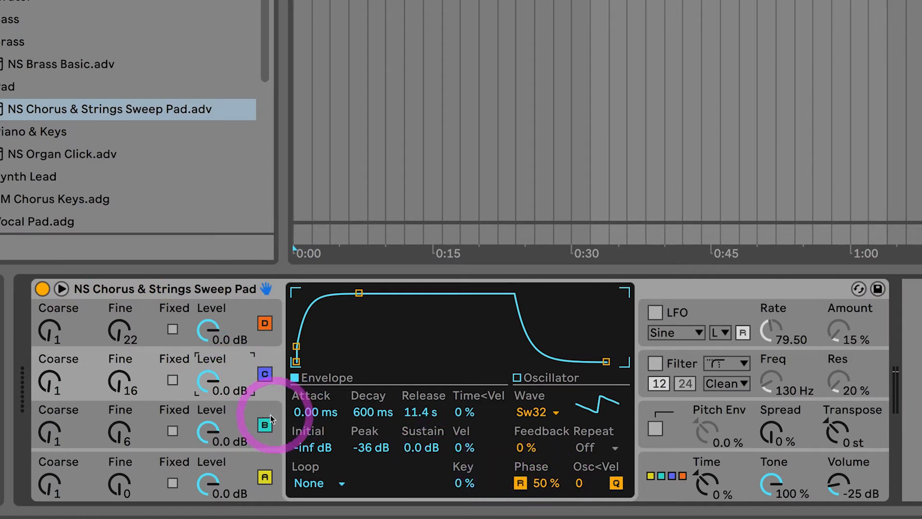
Set oscillator B's phase to 50%.
left_click(263, 424)
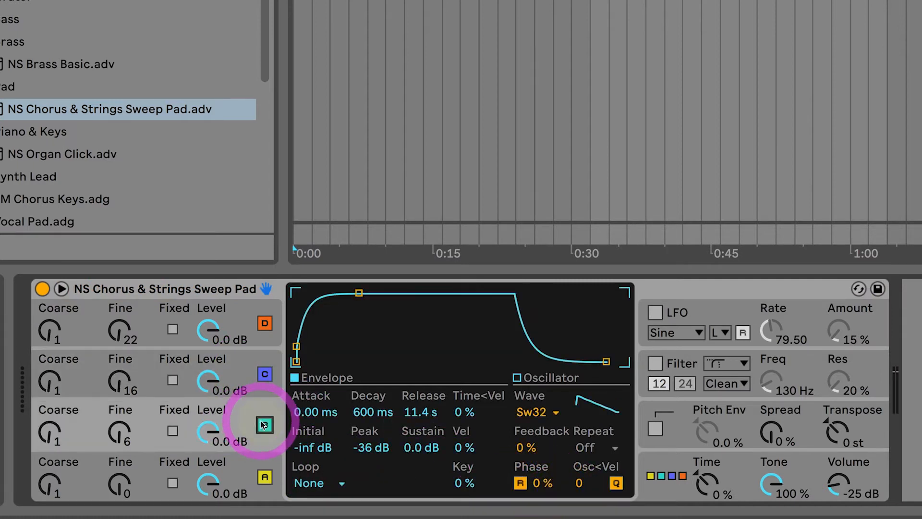
left_click(540, 483)
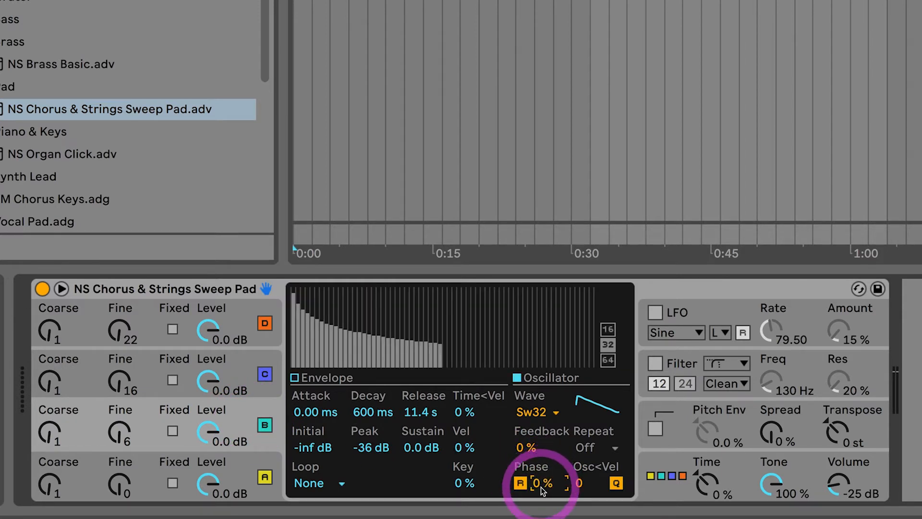
type("50")
key("Return")
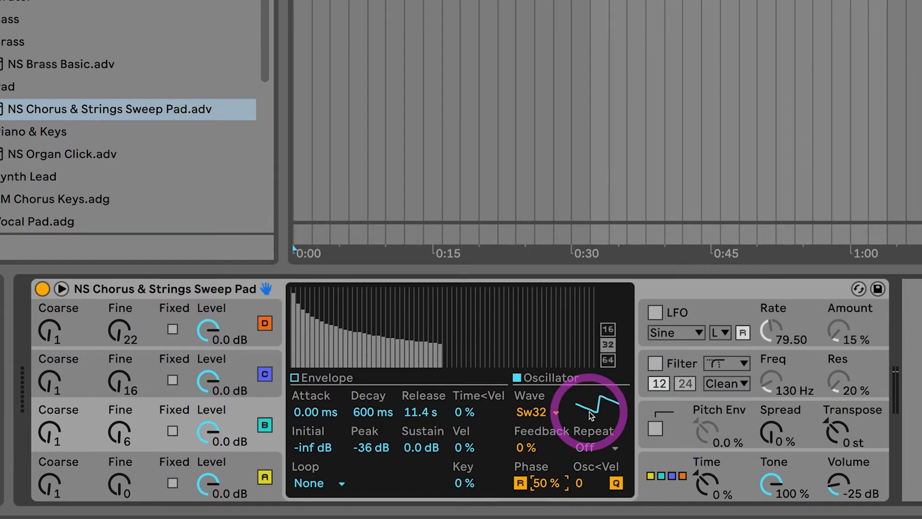
Alternate between oscillators A and B to compare their settings.
left_click(247, 466)
left_click(240, 430)
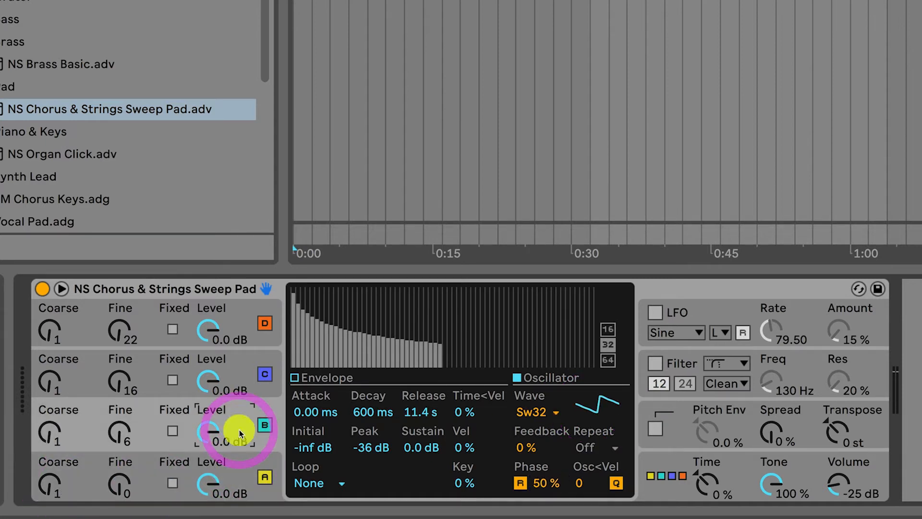
left_click(242, 469)
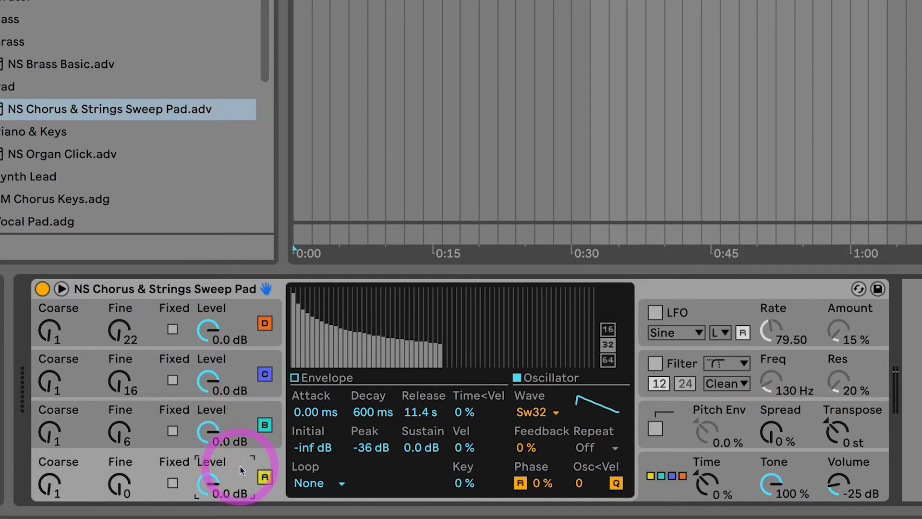
left_click(239, 423)
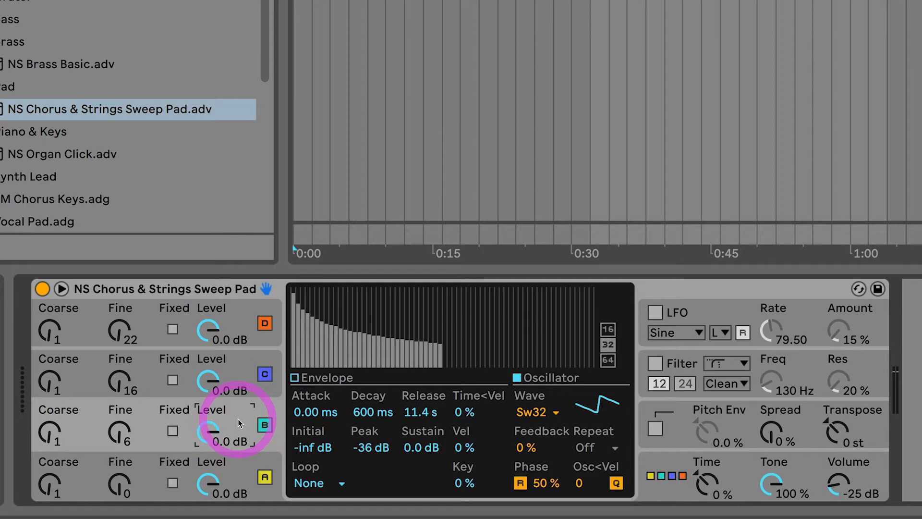
Turn oscillators D and C off and back on.
left_click(264, 322)
left_click(265, 374)
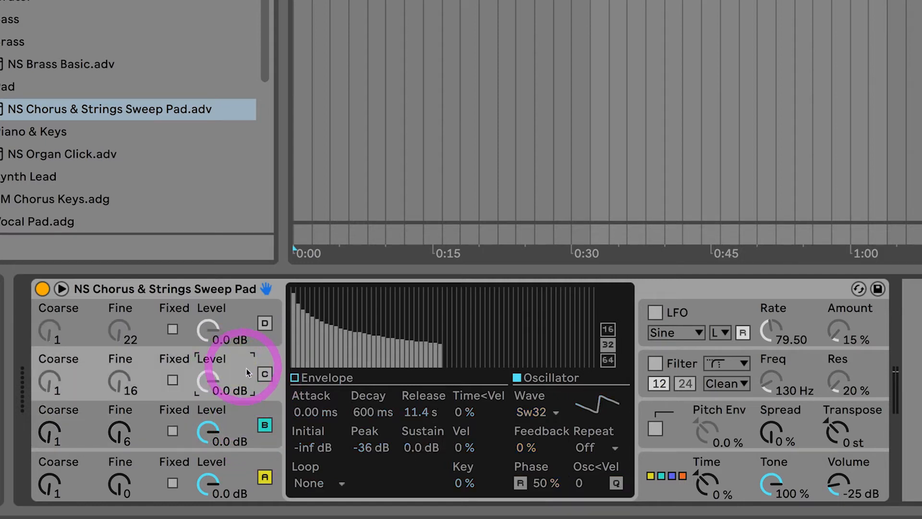
left_click(266, 376)
left_click(265, 322)
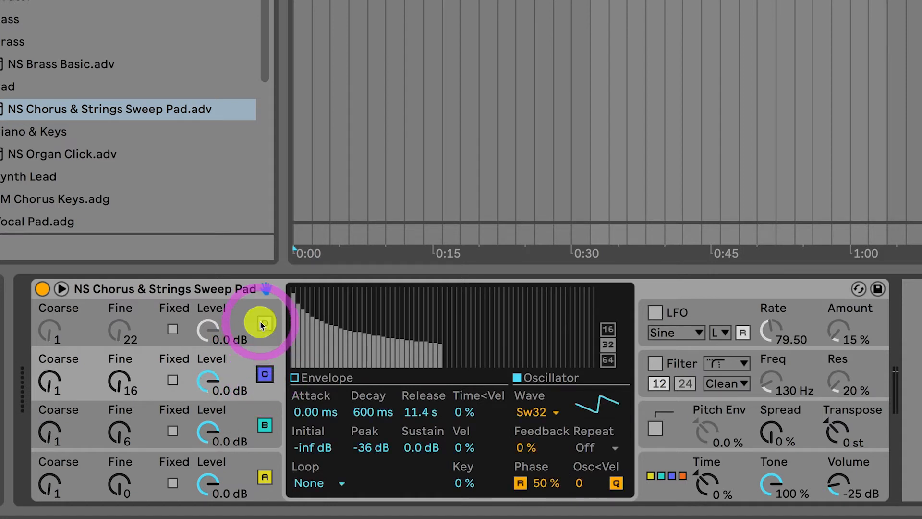
Open the harmonics options of oscillator C's waveform display and close them.
left_click(244, 370)
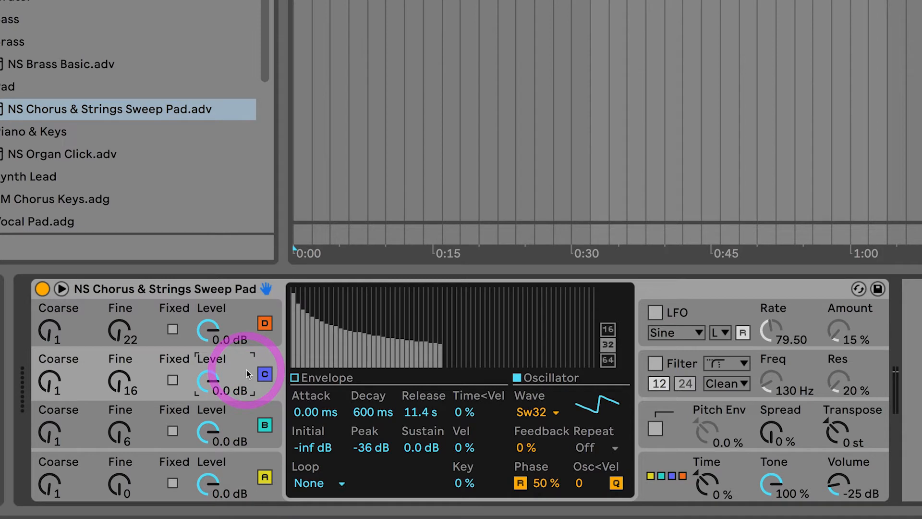
right_click(463, 331)
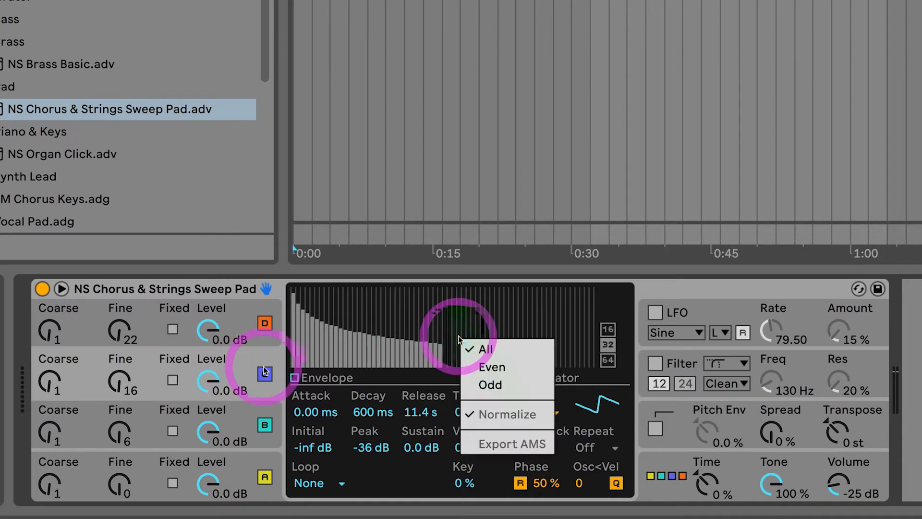
left_click(402, 379)
Show oscillator C's envelope and open its copy options without choosing one.
left_click(297, 378)
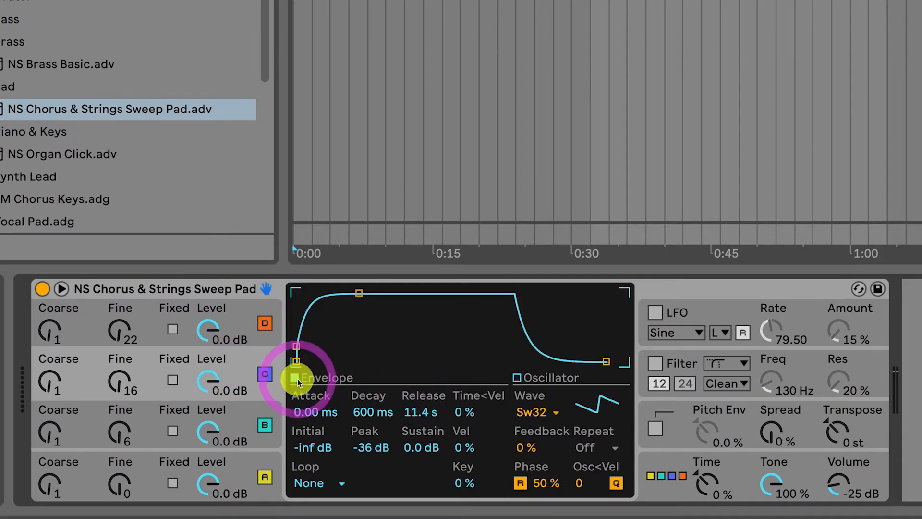
right_click(439, 331)
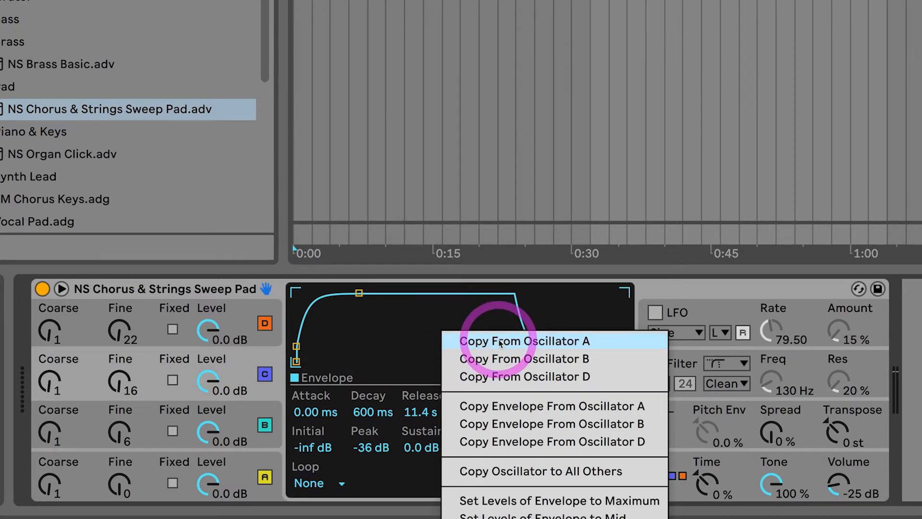
left_click(244, 361)
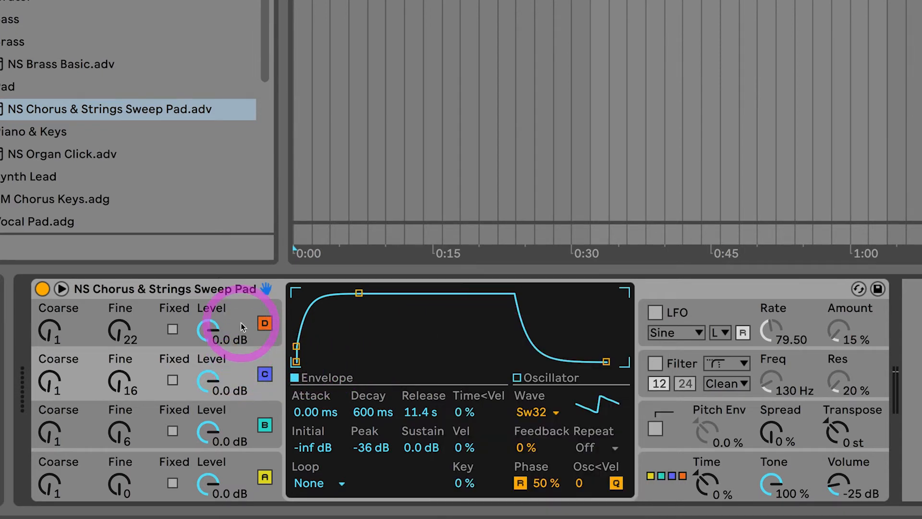
Step through oscillators D, A, C and B to compare their envelope, phase and waveform settings.
left_click(241, 322)
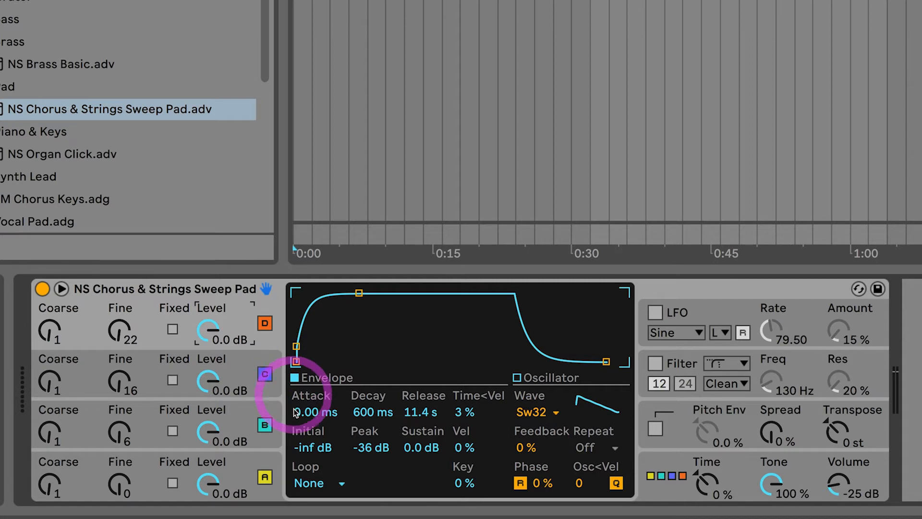
left_click(245, 463)
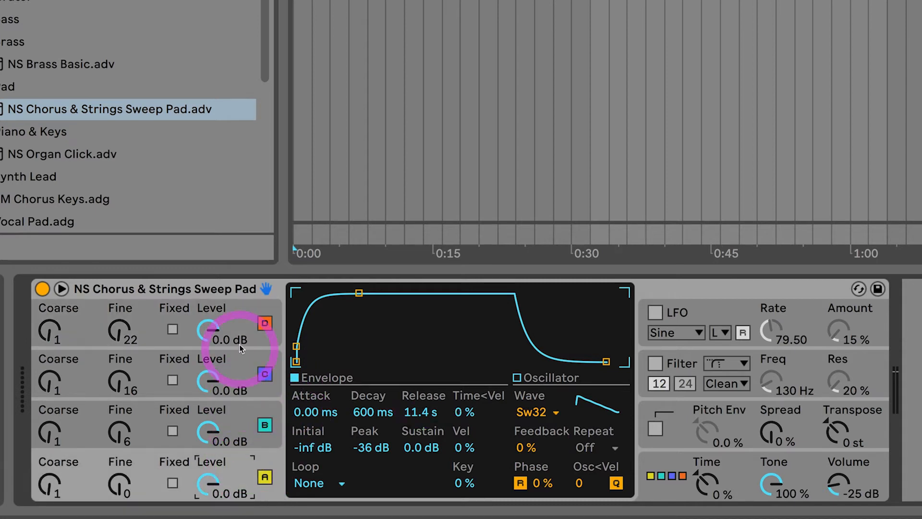
left_click(241, 324)
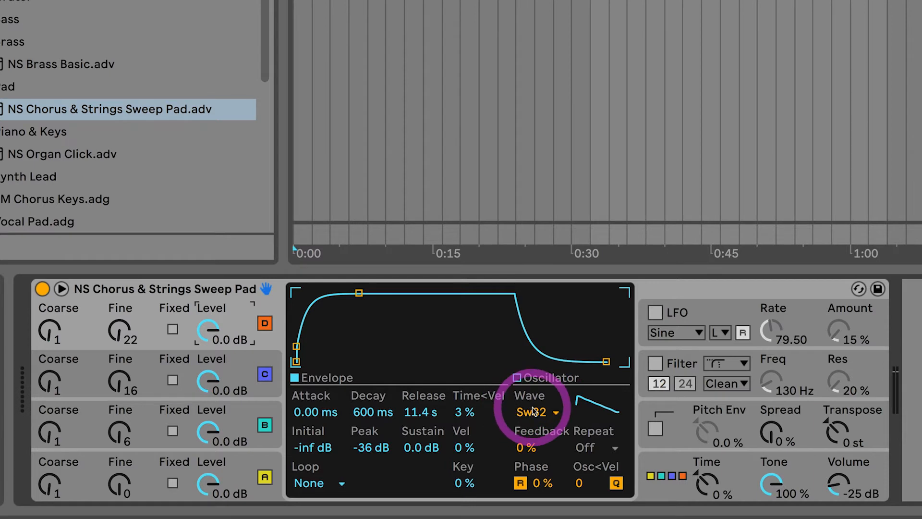
left_click(245, 368)
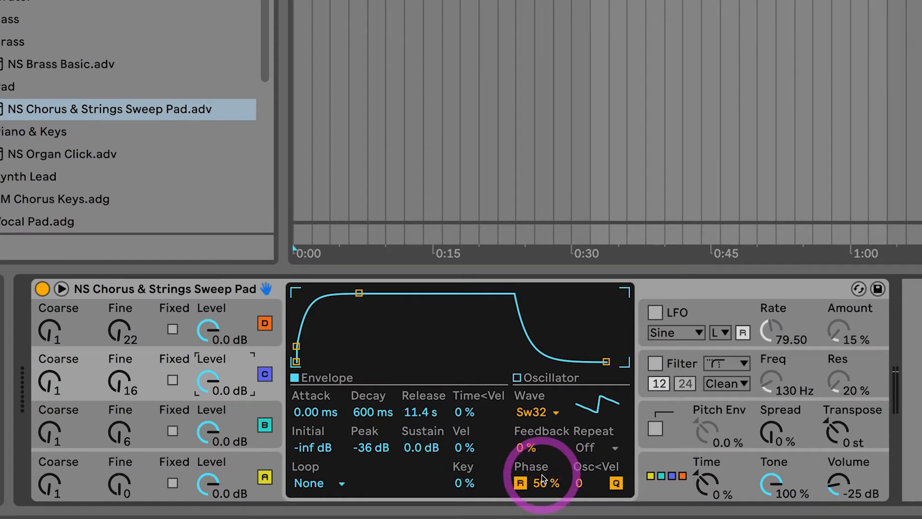
left_click(237, 462)
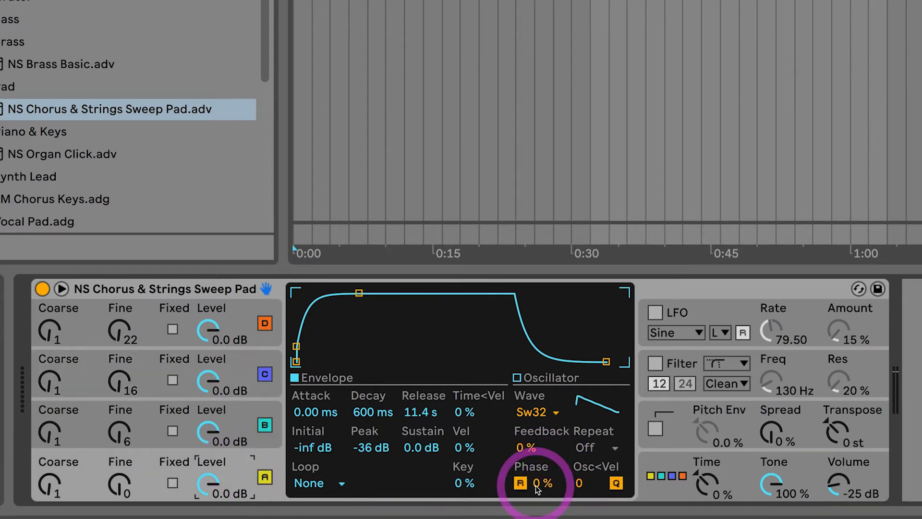
left_click(239, 422)
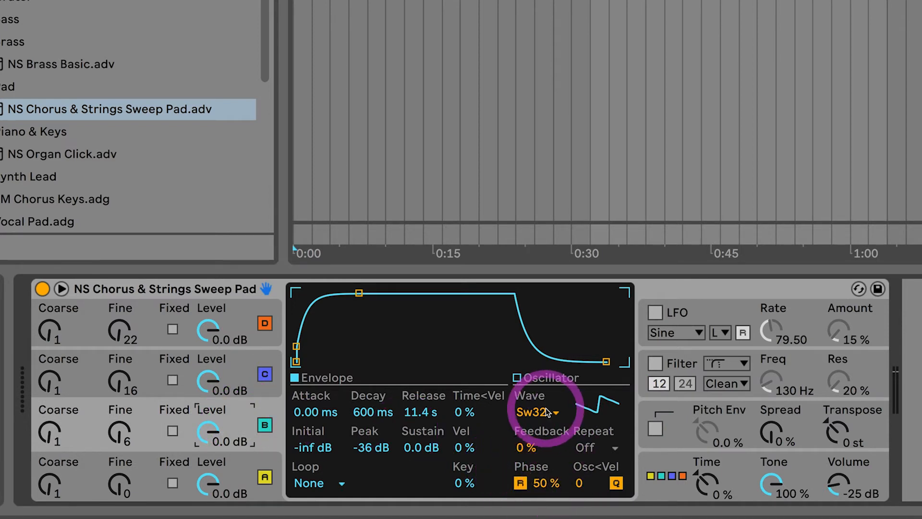
left_click(244, 370)
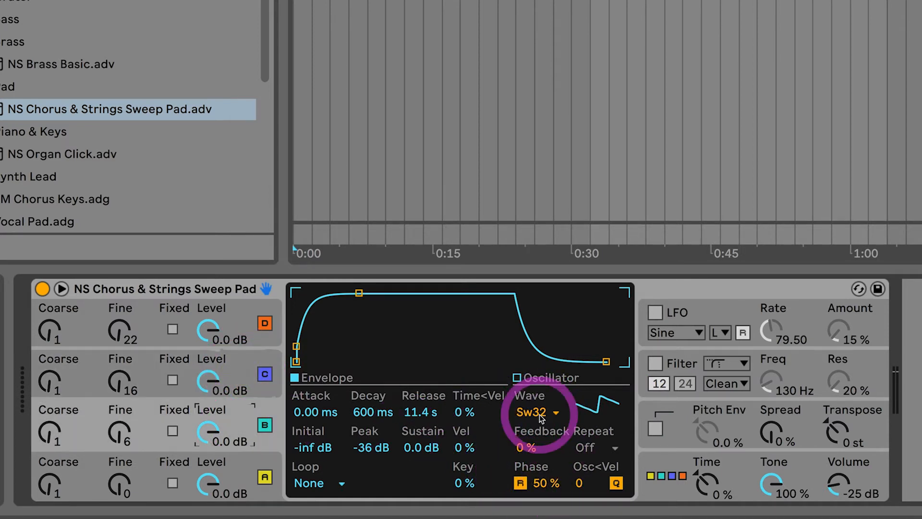
left_click(244, 370)
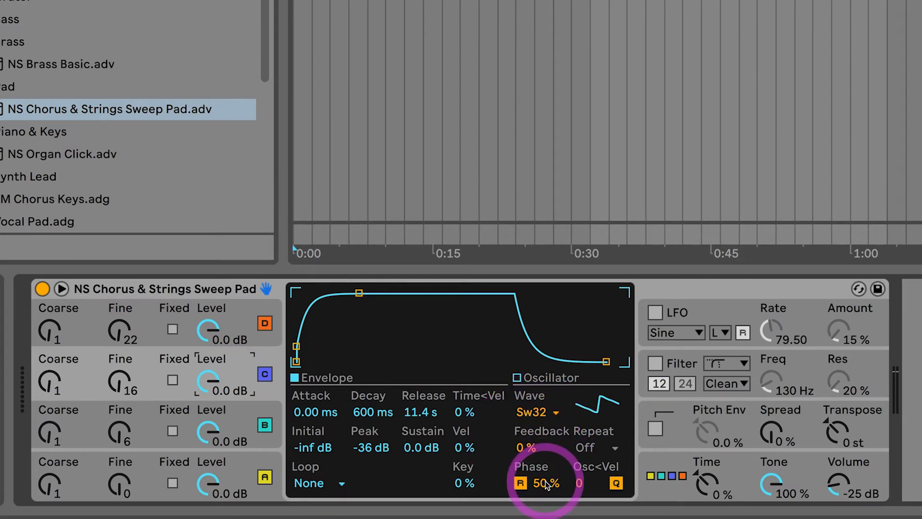
Turn oscillator D off and back on.
left_click(257, 321)
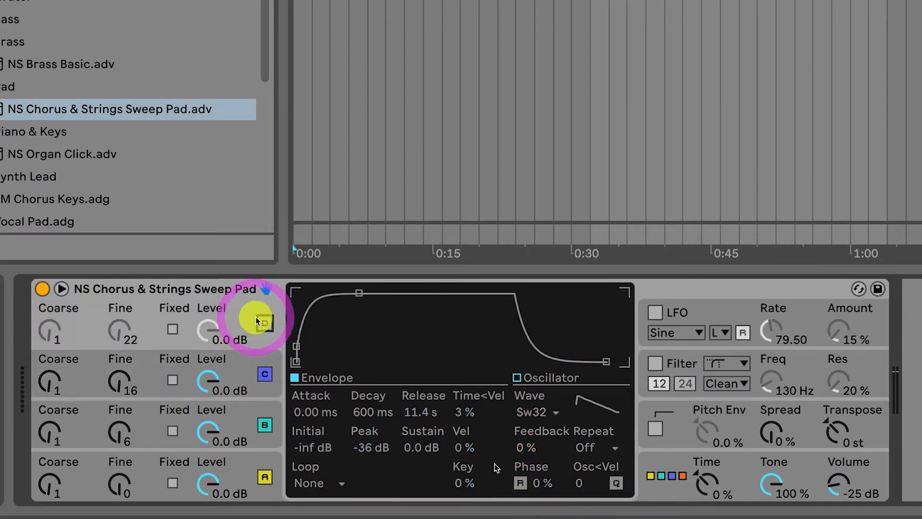
left_click(264, 325)
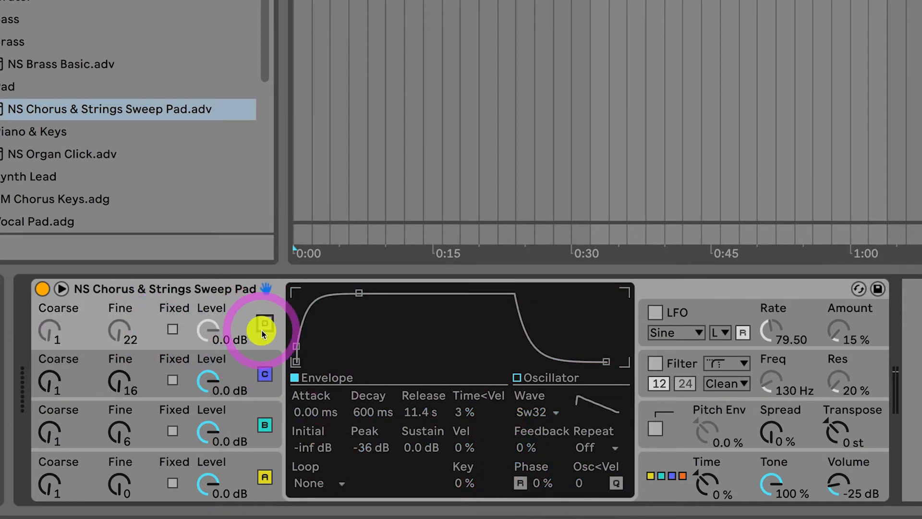
left_click(264, 324)
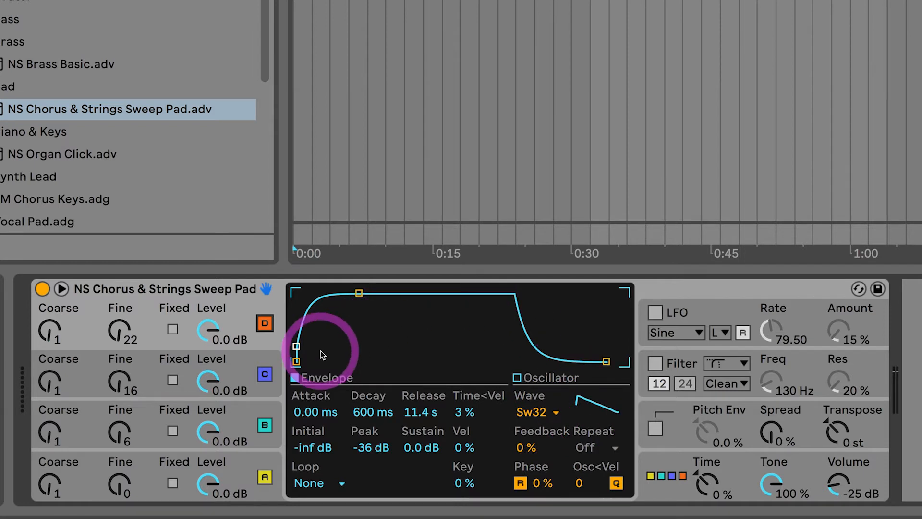
Switch between oscillators C and D to compare their envelope and phase settings.
left_click(148, 371)
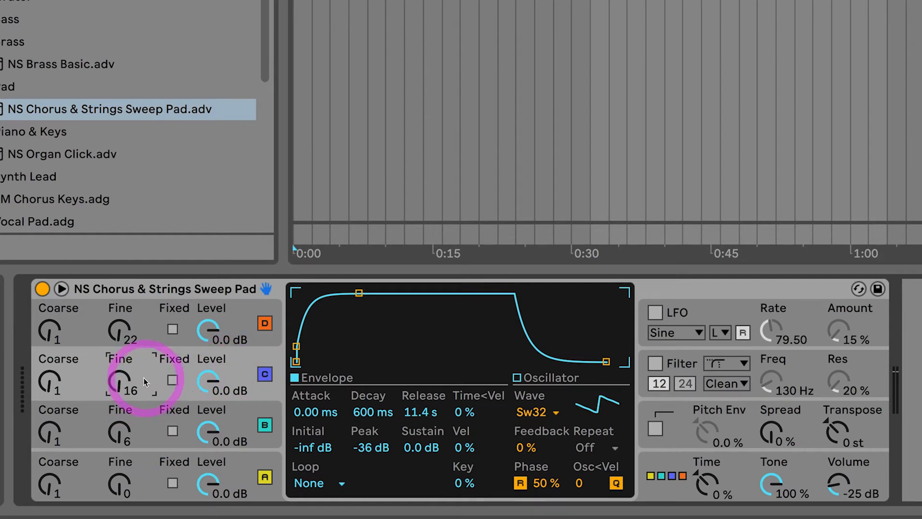
left_click(149, 320)
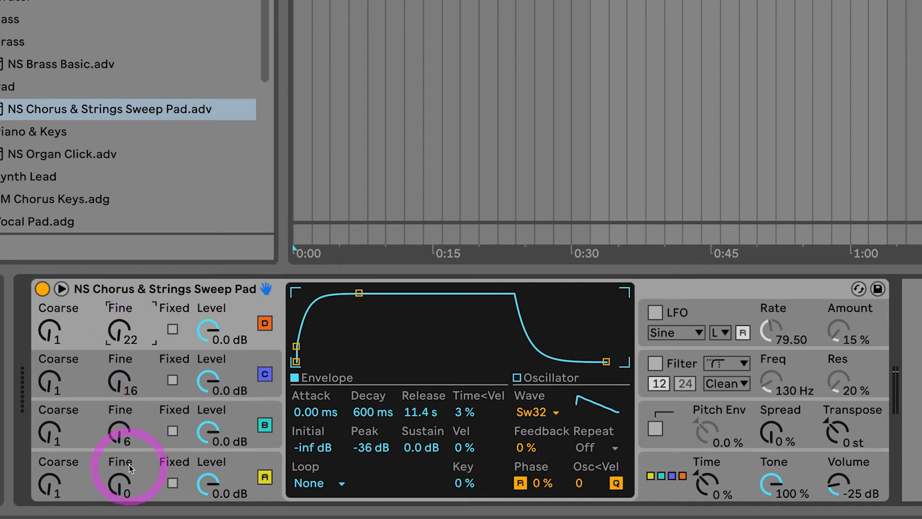
Turn off all four oscillators A, B, C and D.
left_click(264, 477)
left_click(263, 428)
left_click(262, 371)
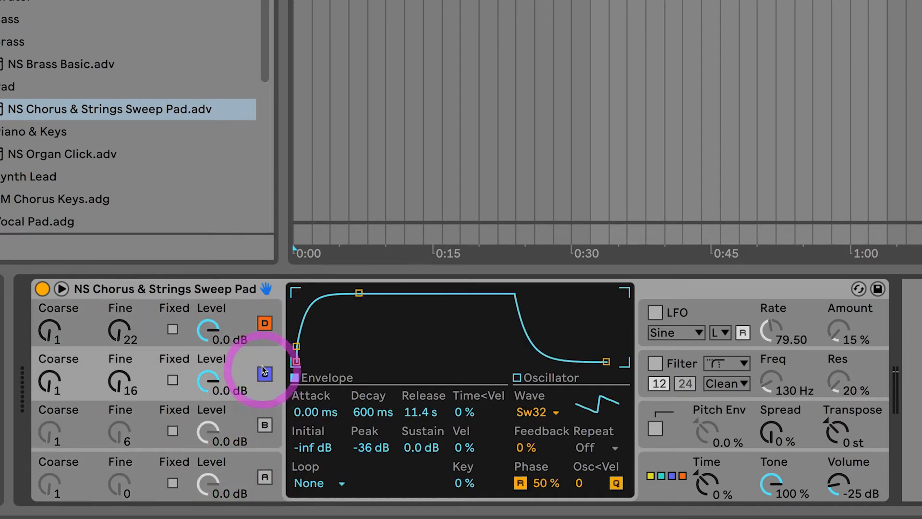
left_click(264, 324)
left_click(265, 370)
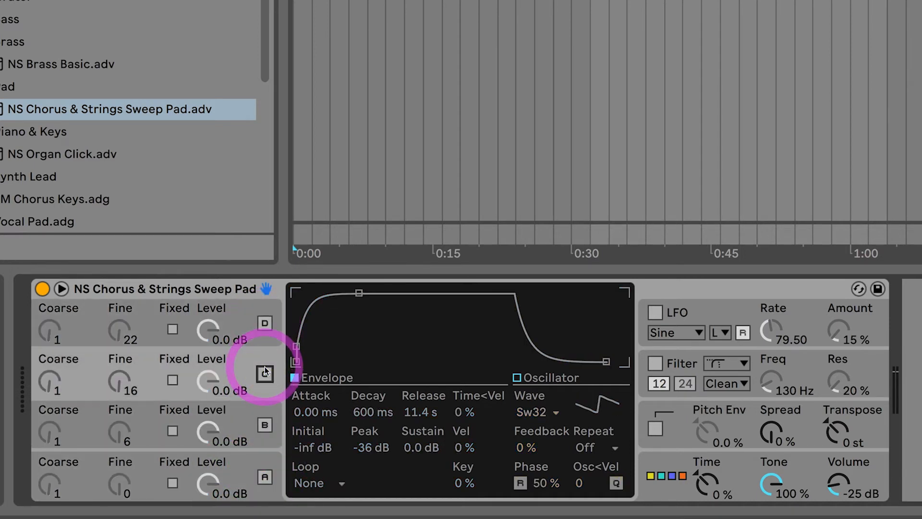
left_click(264, 477)
left_click(265, 478)
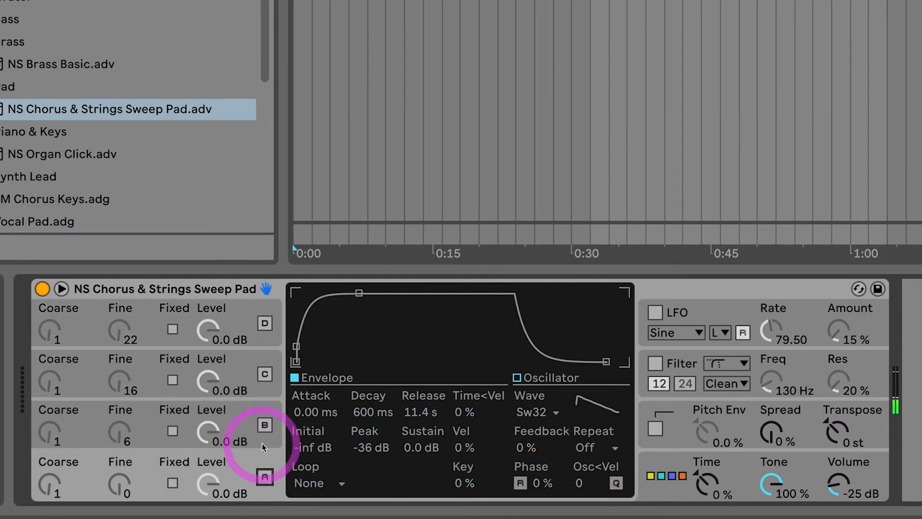
Turn oscillators back on one at a time, A, B, C and D, to audition each layer.
left_click(265, 425)
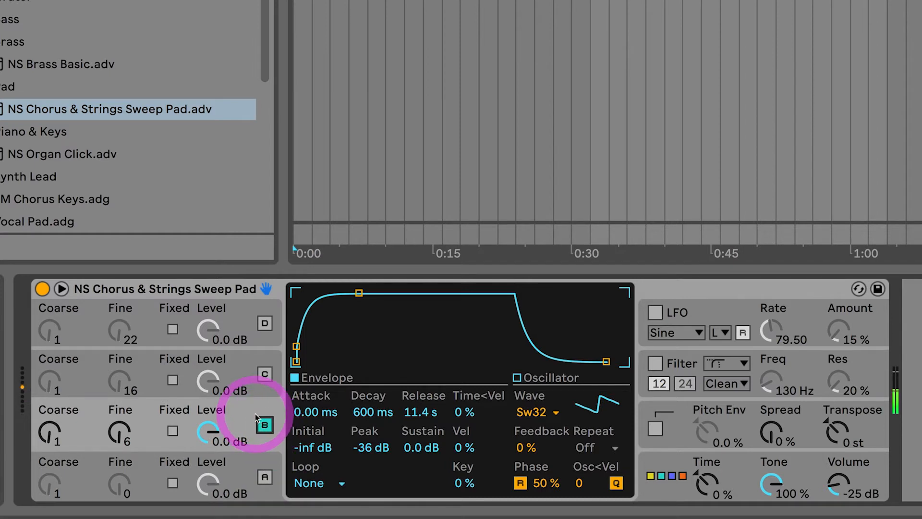
left_click(265, 375)
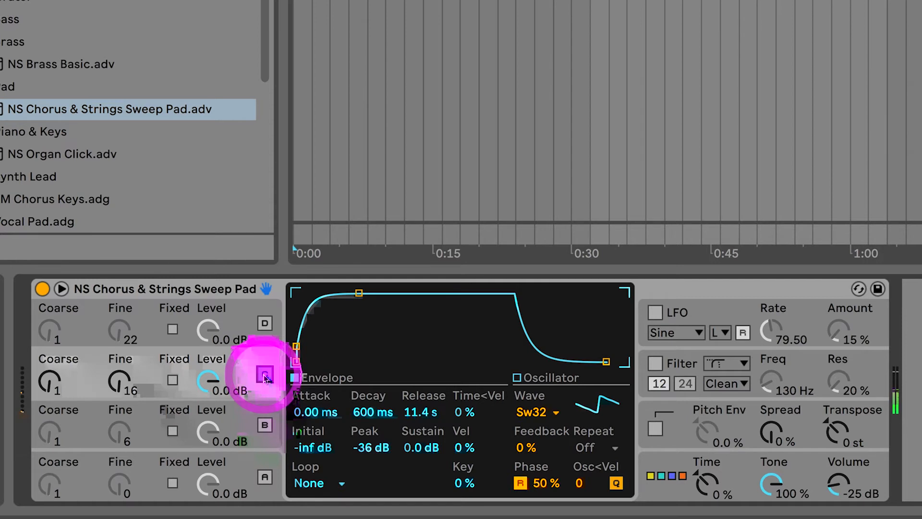
left_click(265, 324)
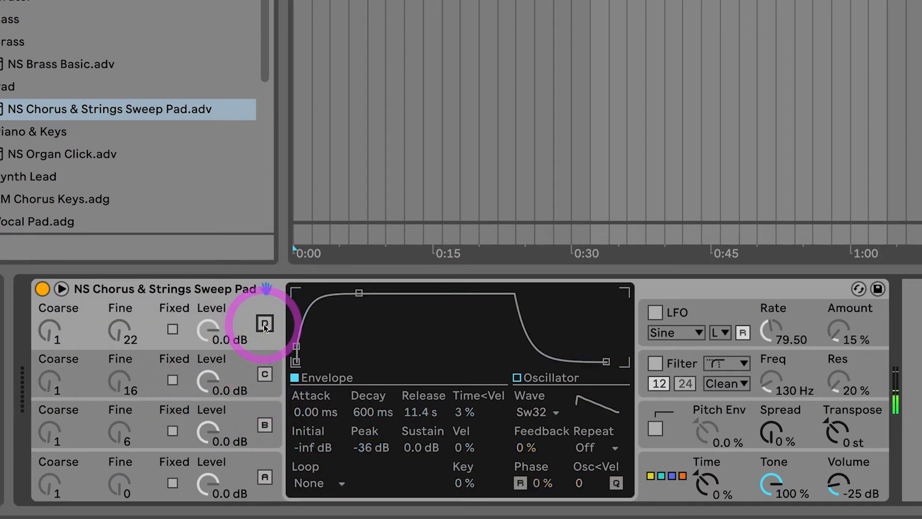
left_click(265, 477)
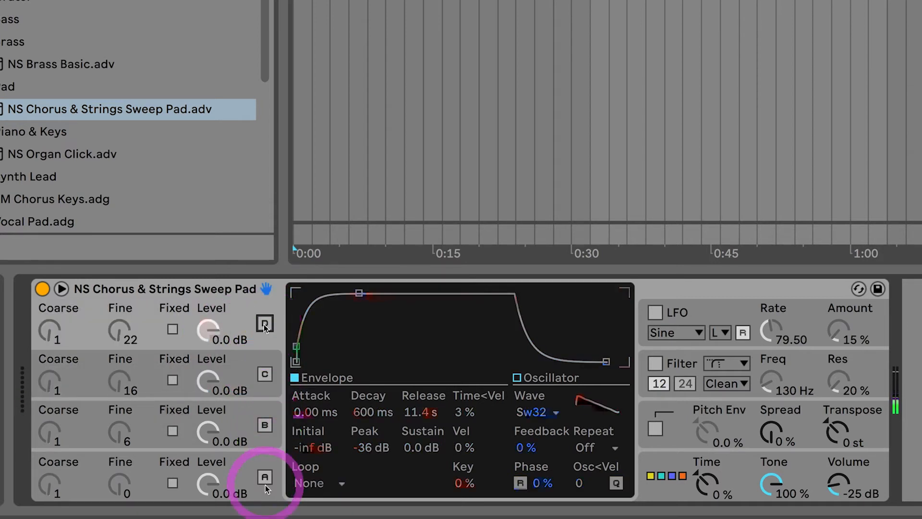
left_click(263, 423, "shift")
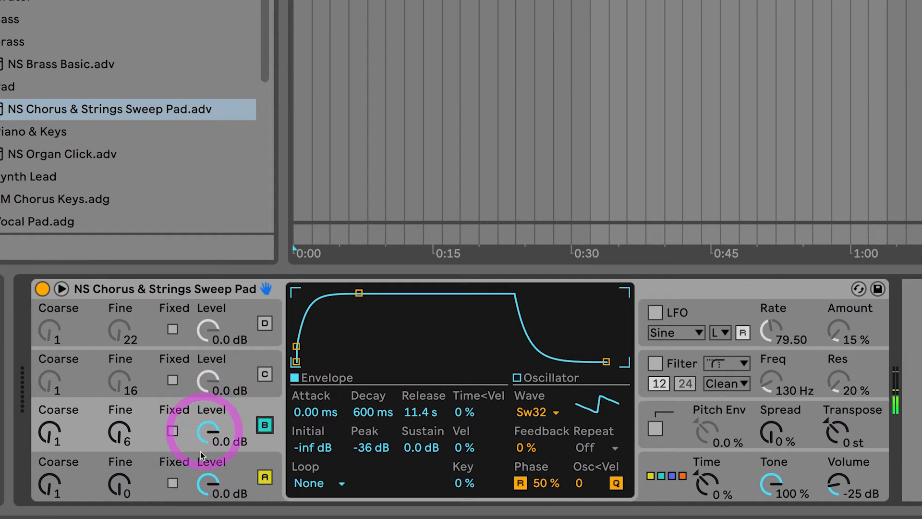
left_click(264, 374)
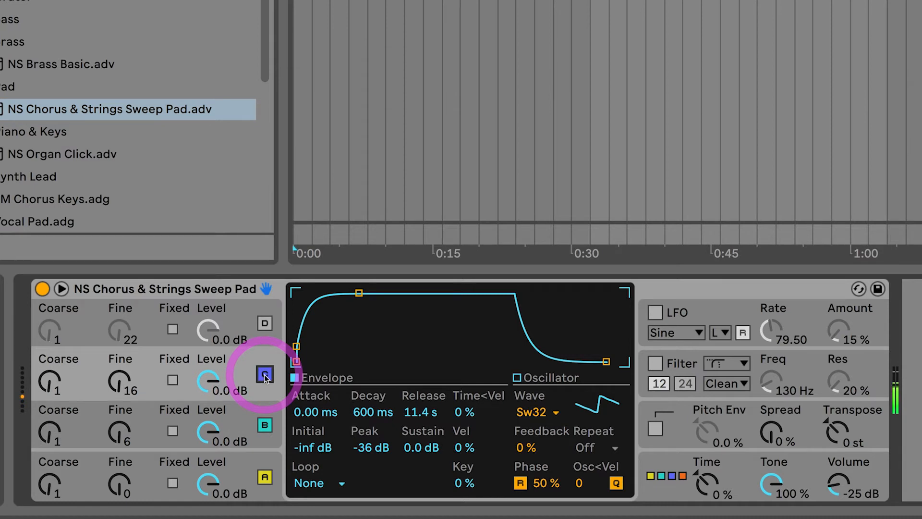
left_click(264, 323)
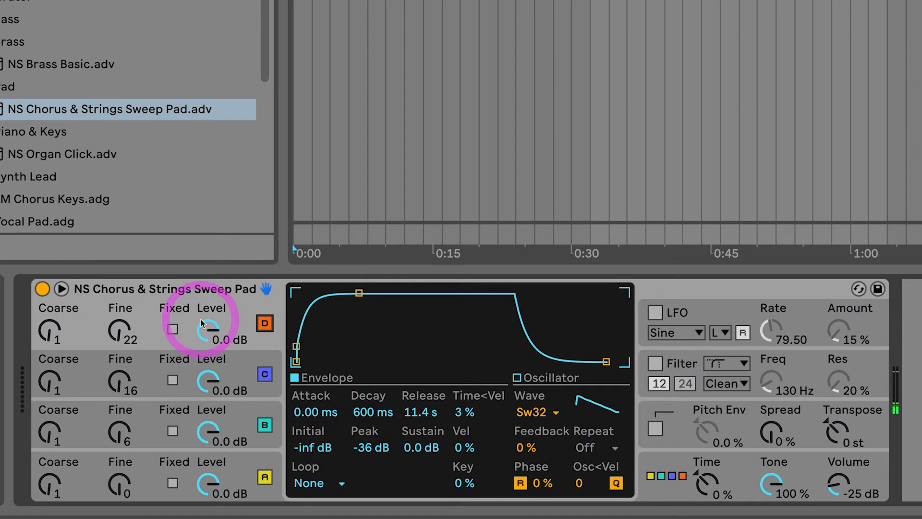
Enable the filter and show its envelope.
left_click(809, 364)
left_click(656, 364)
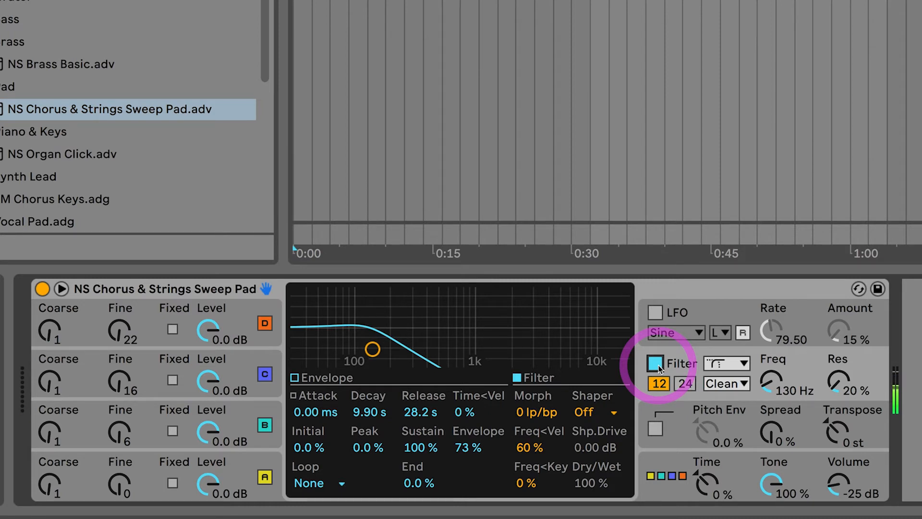
left_click(301, 377)
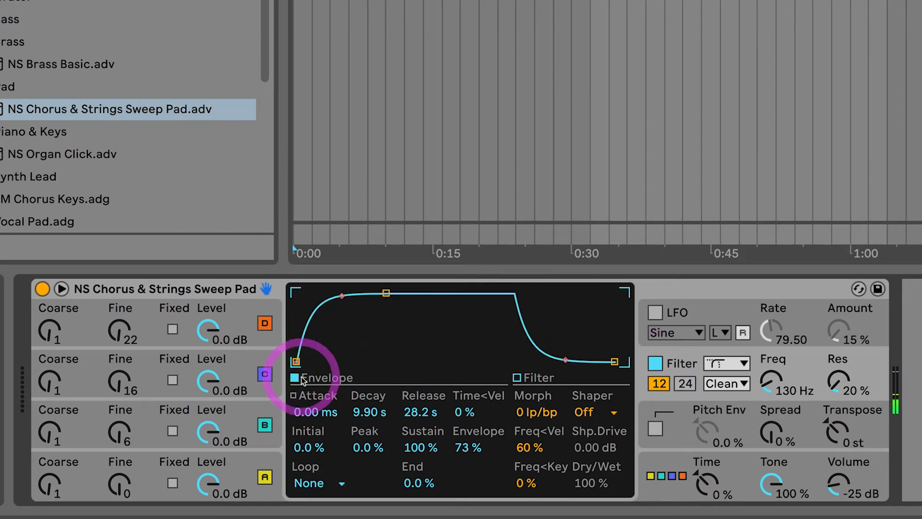
Inspect the filter's type and circuit options, keeping the Clean circuit.
left_click(238, 468)
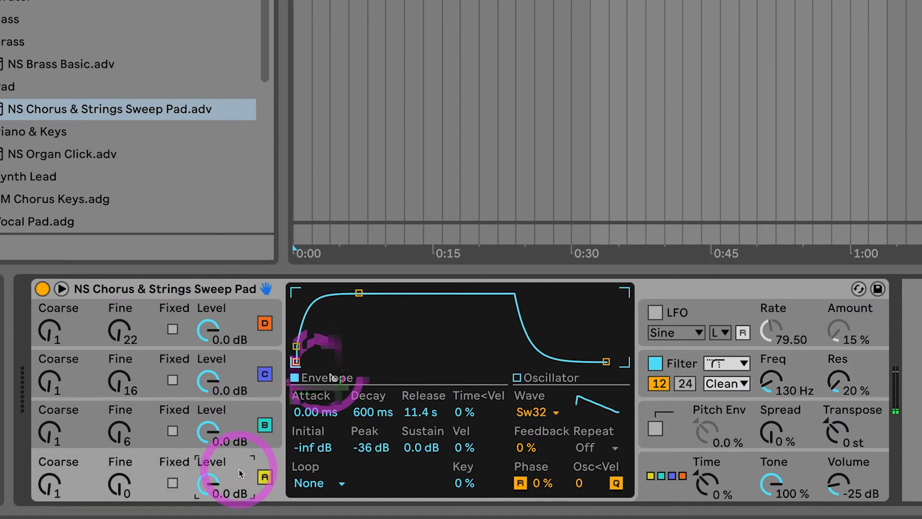
left_click(803, 363)
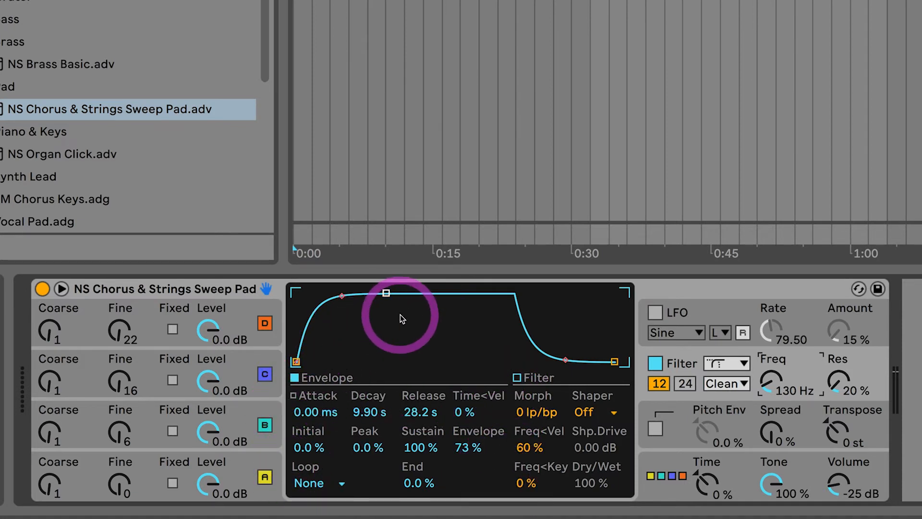
left_click(730, 367)
left_click(715, 429)
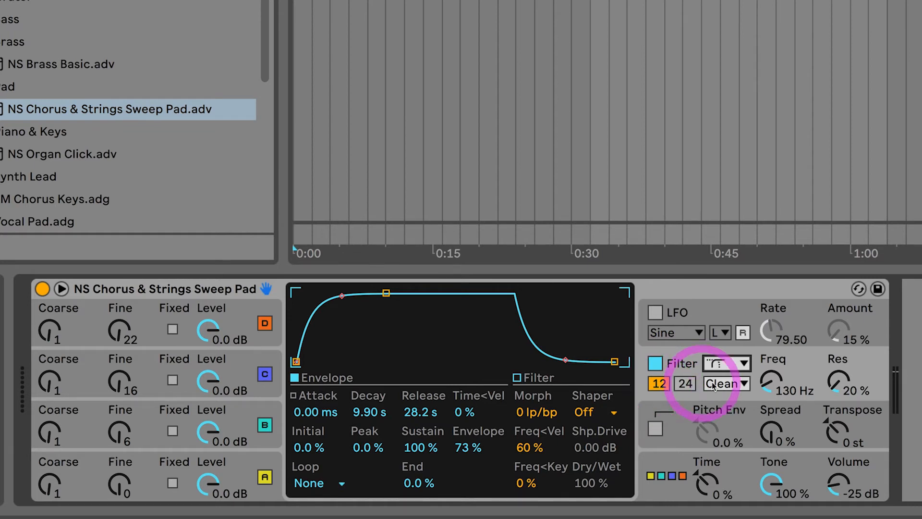
left_click(734, 384)
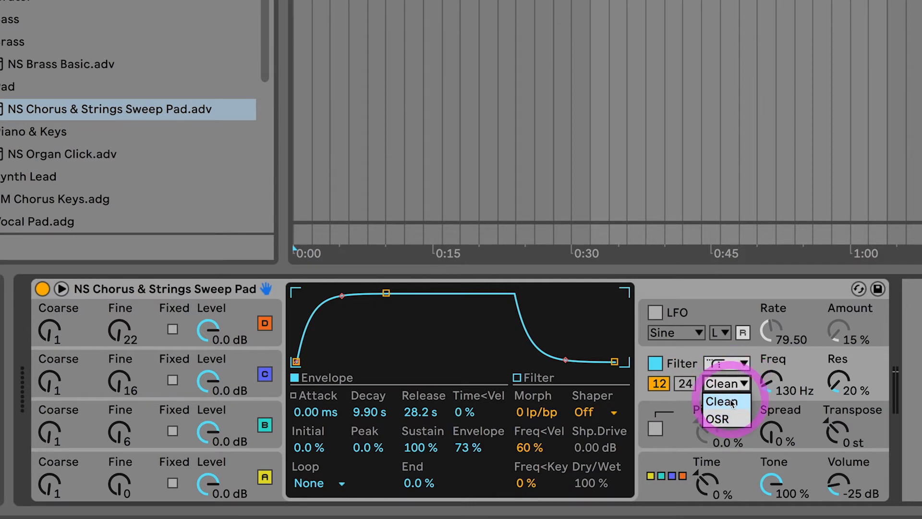
left_click(727, 401)
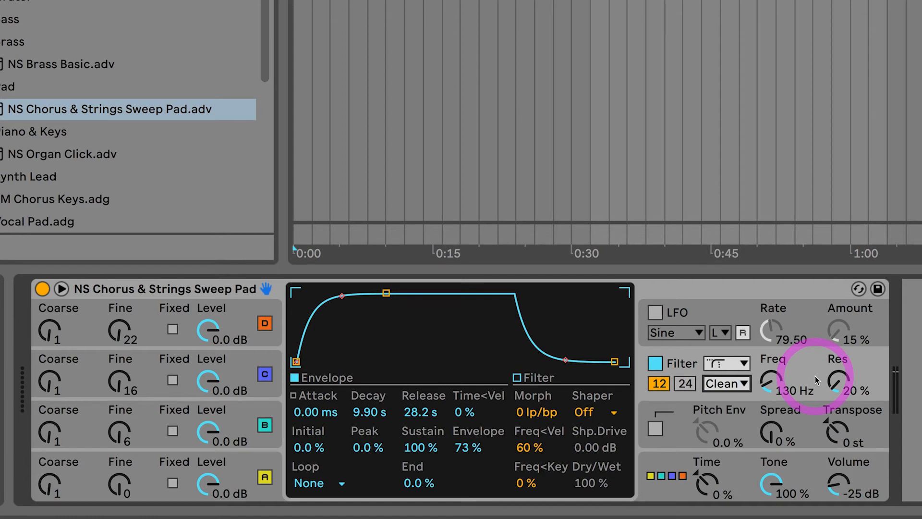
Sweep the filter frequency up and back down to 130 Hz.
mouse_move(765, 385)
left_mouse_down()
mouse_move(765, 370)
mouse_move(766, 385)
left_mouse_up()
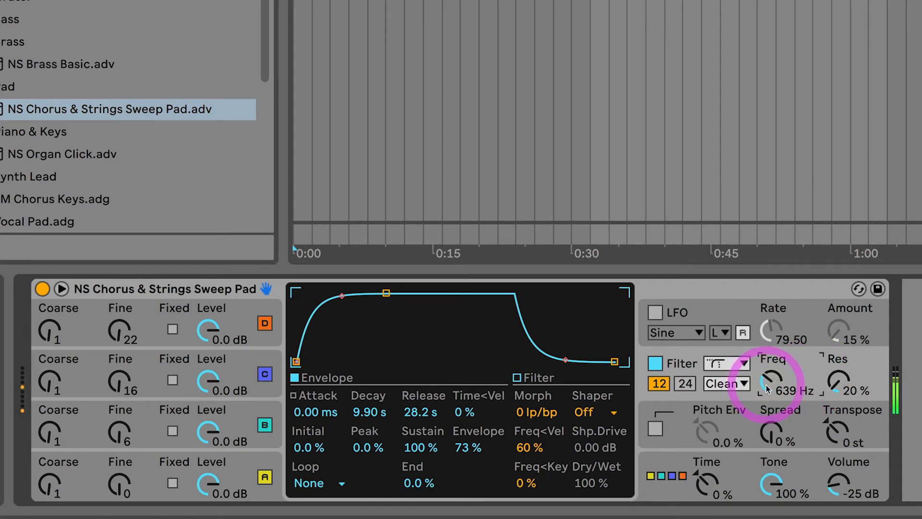
mouse_move(767, 375)
left_mouse_down()
mouse_move(768, 394)
mouse_move(767, 377)
left_mouse_up()
left_click_drag(768, 388, 768, 385)
left_click_drag(767, 384, 767, 381)
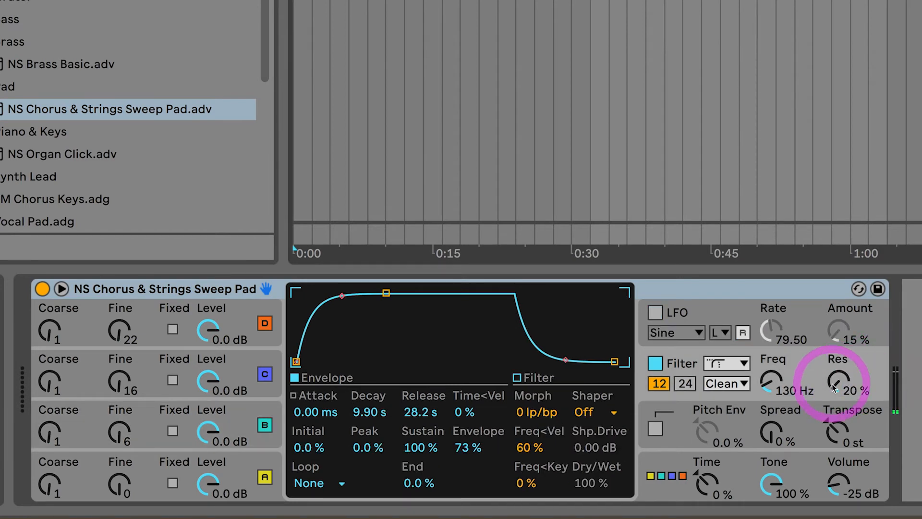
Set the filter resonance to 47%.
left_click_drag(836, 388, 835, 345)
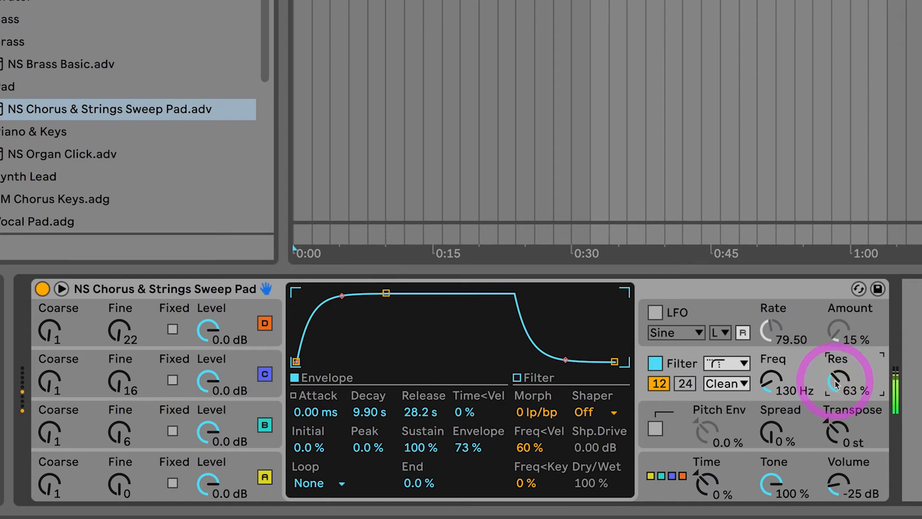
left_click_drag(836, 379, 836, 388)
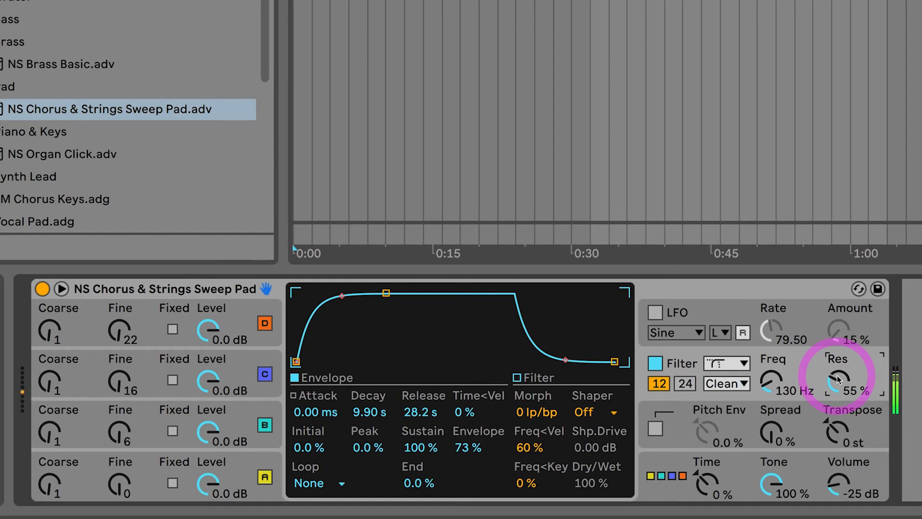
left_click_drag(836, 379, 836, 380)
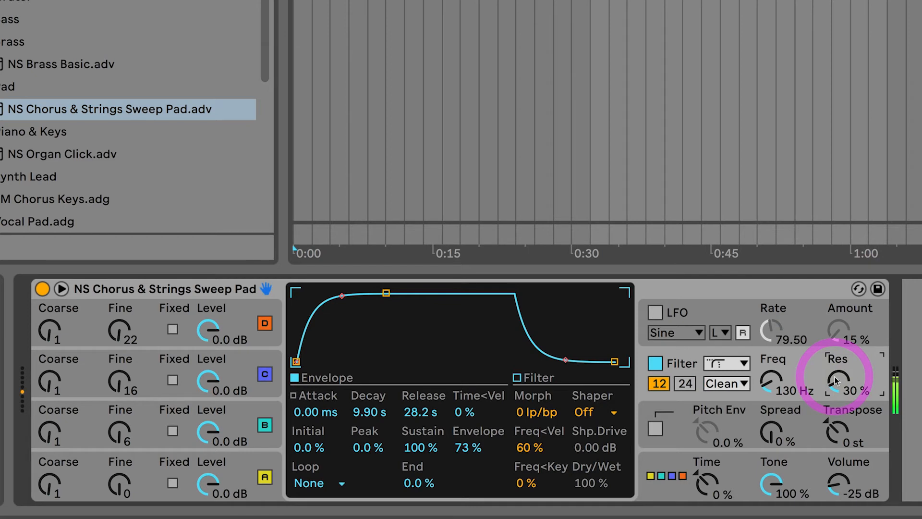
left_click_drag(836, 380, 833, 380)
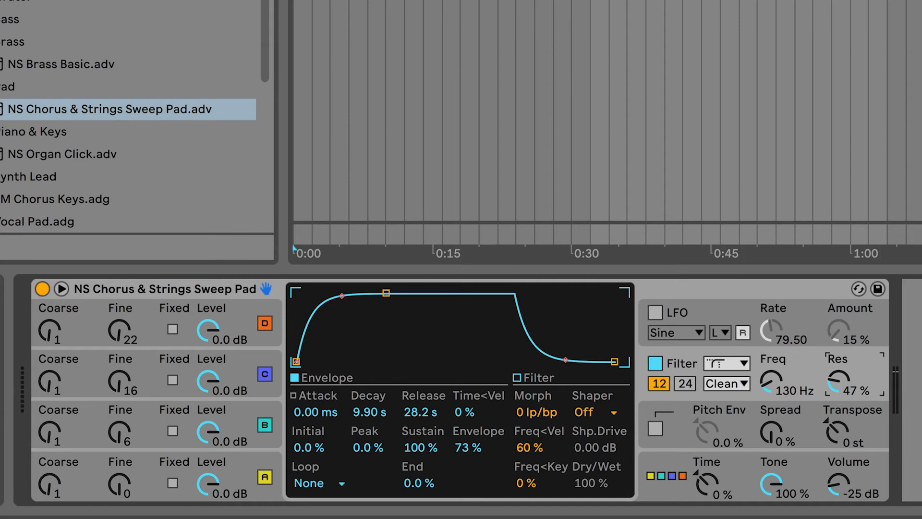
Lower the global Tone to about 52% and return it to 100%.
left_click(804, 461)
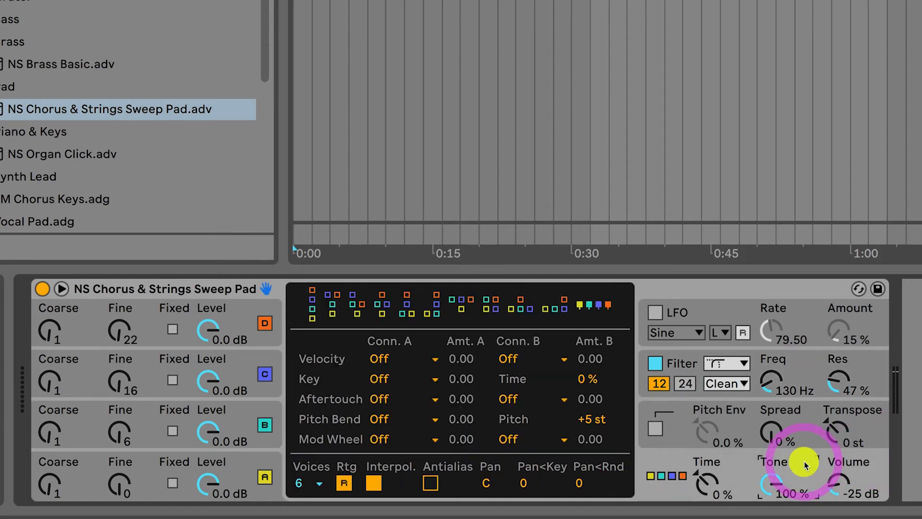
left_click(775, 483)
left_click_drag(775, 483, 778, 490)
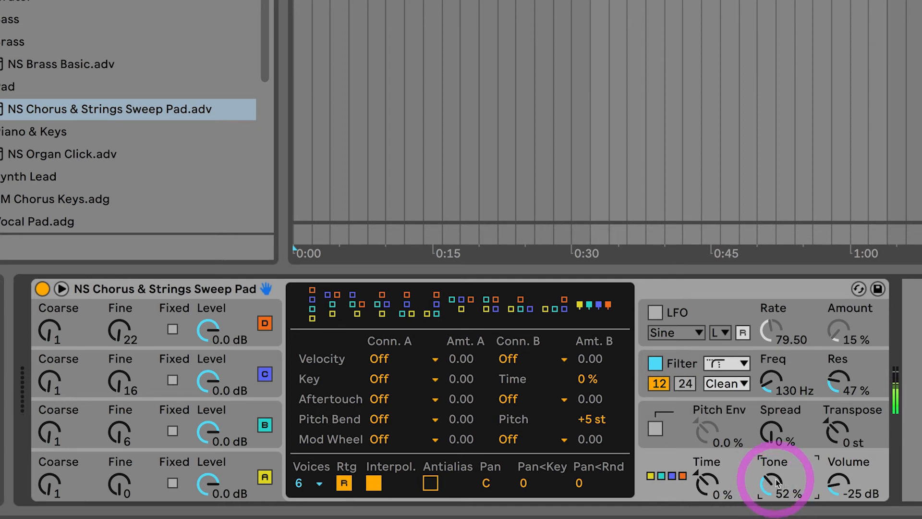
left_click(767, 483)
left_click_drag(767, 483, 767, 485)
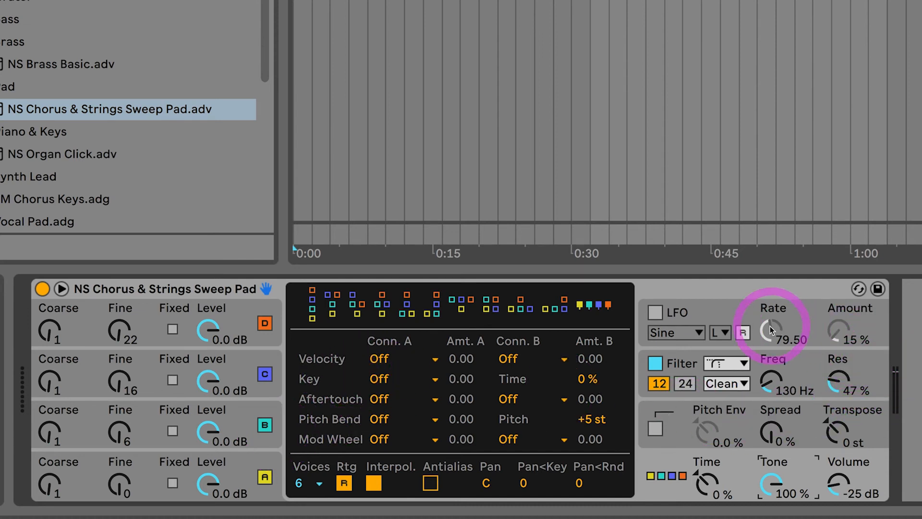
Enable the LFO, check its oscillator destinations, and toggle it off and on to compare.
left_click(655, 312)
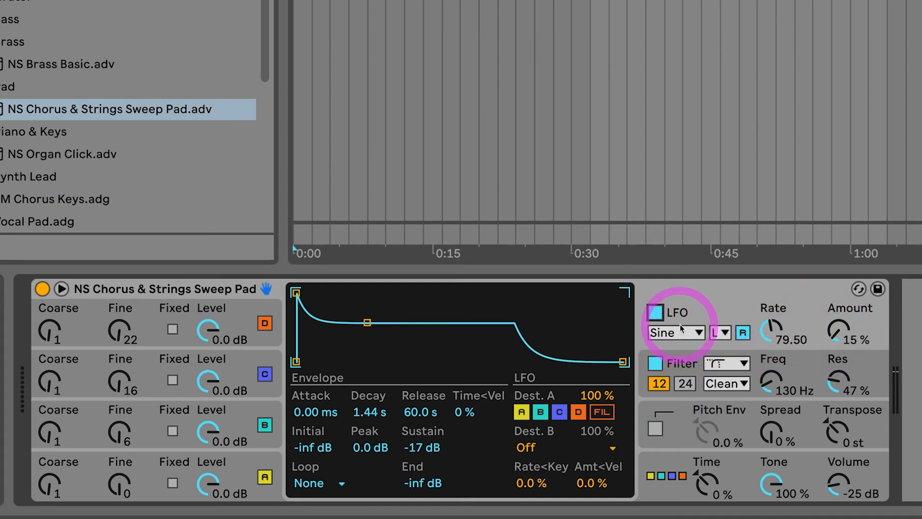
left_click(558, 412)
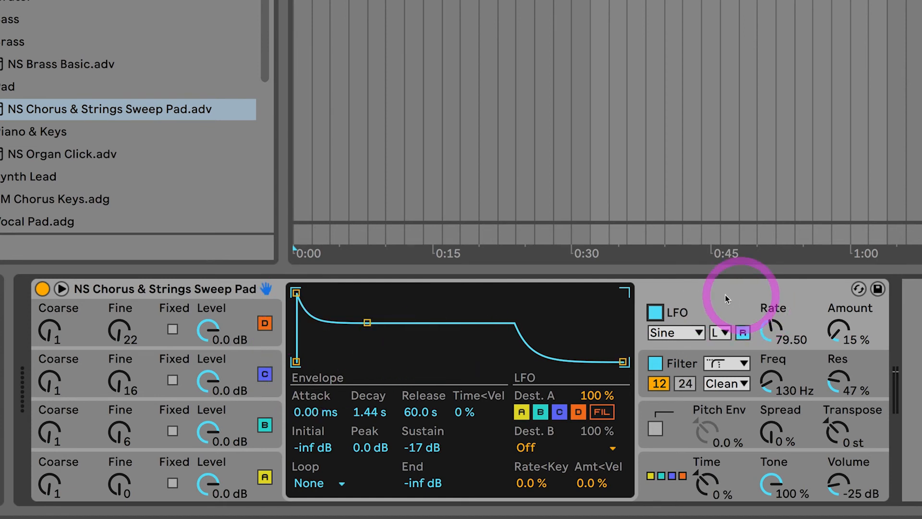
left_click(656, 313)
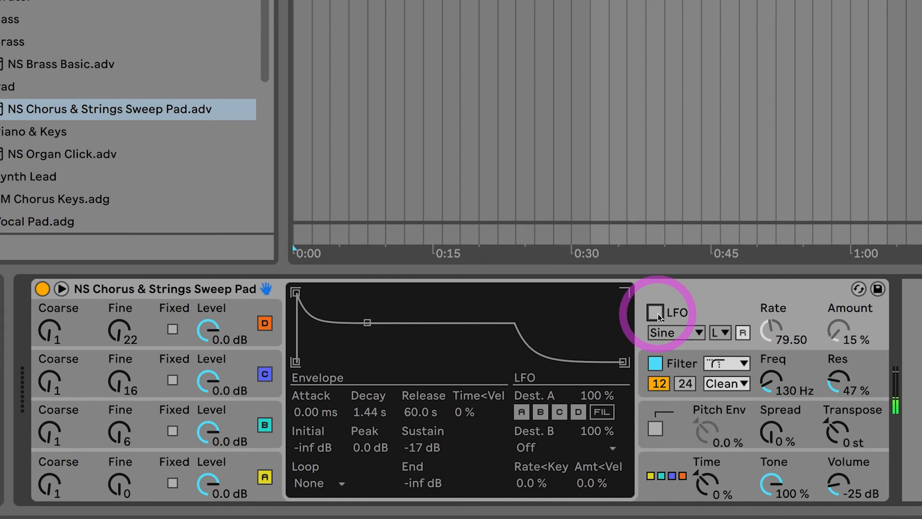
left_click(655, 312)
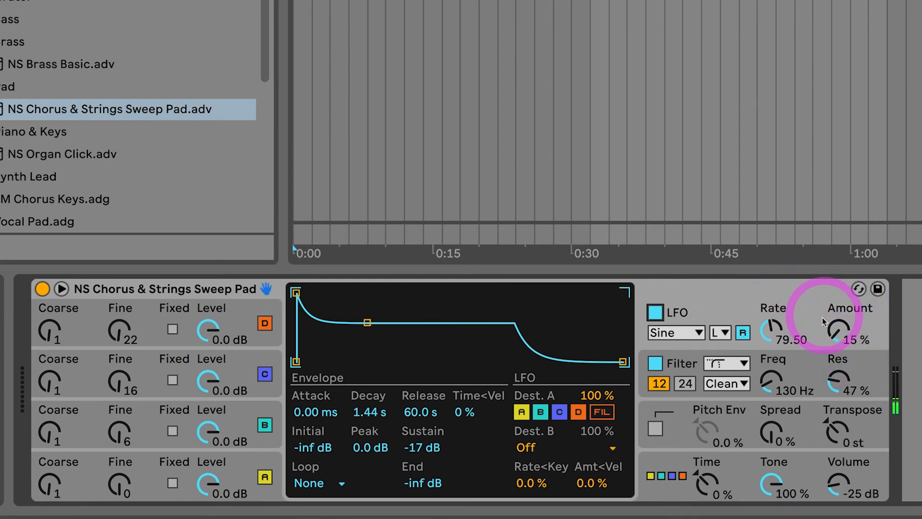
Set the LFO amount to 48% and its rate to about 69.55.
left_click_drag(835, 338, 834, 330)
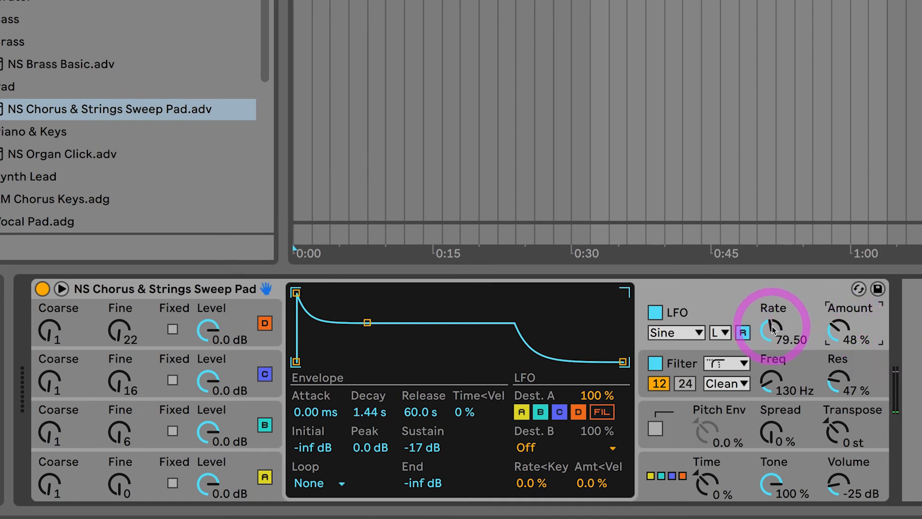
left_click_drag(772, 328, 771, 330)
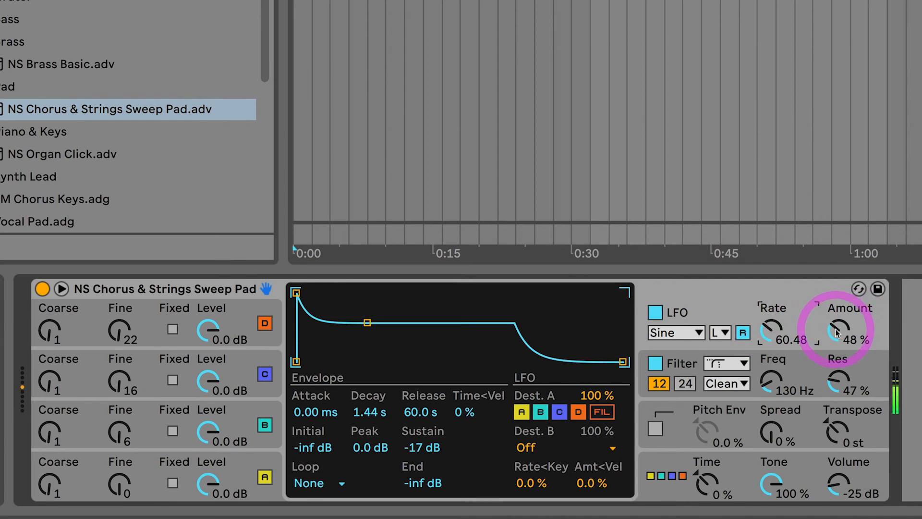
left_click_drag(768, 325, 768, 326)
left_click_drag(769, 327, 769, 324)
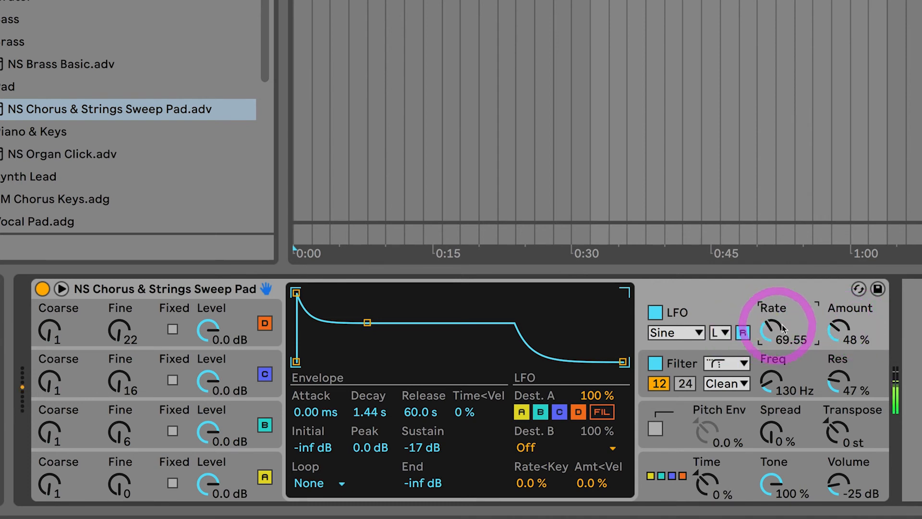
Set the LFO amount to 60% and enable the LFO retrigger.
left_click_drag(837, 329, 836, 326)
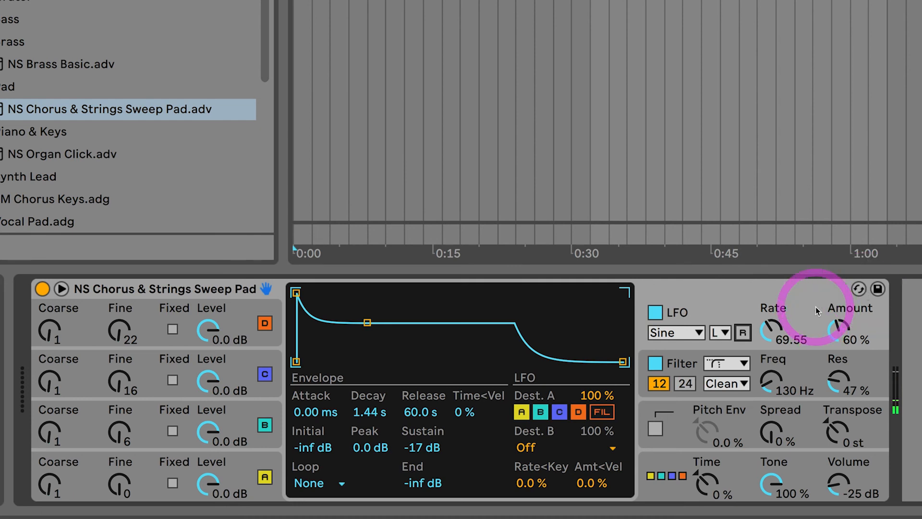
left_click(743, 332)
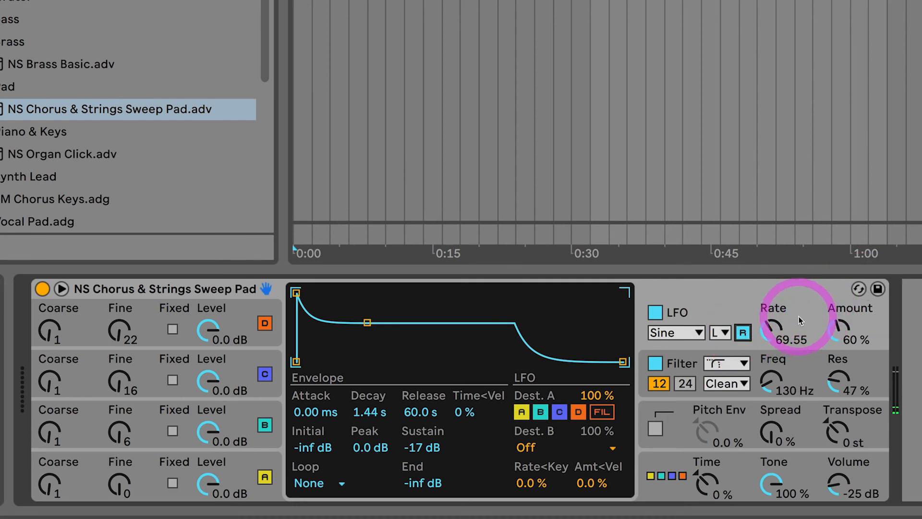
Set the LFO rate to 83.66 and reduce the LFO amount to 11%.
left_click(839, 330)
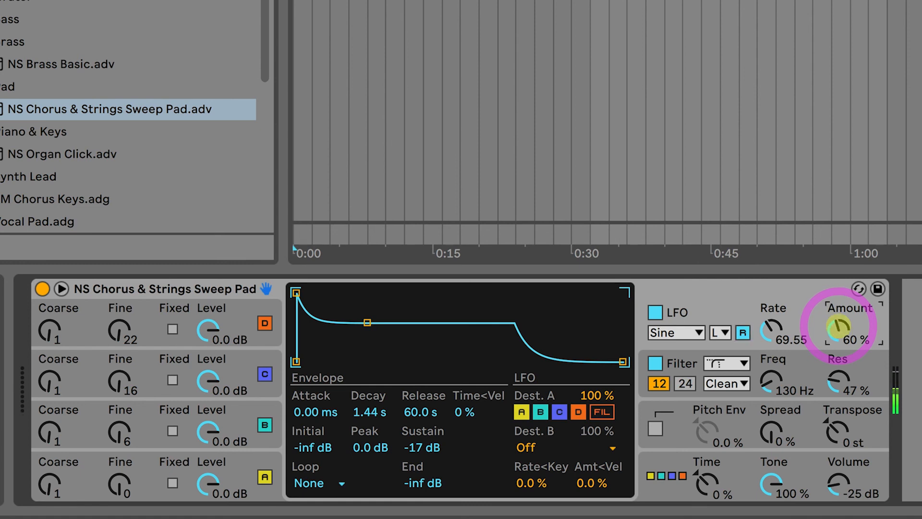
mouse_move(838, 328)
left_mouse_down()
mouse_move(839, 339)
mouse_move(838, 329)
left_mouse_up()
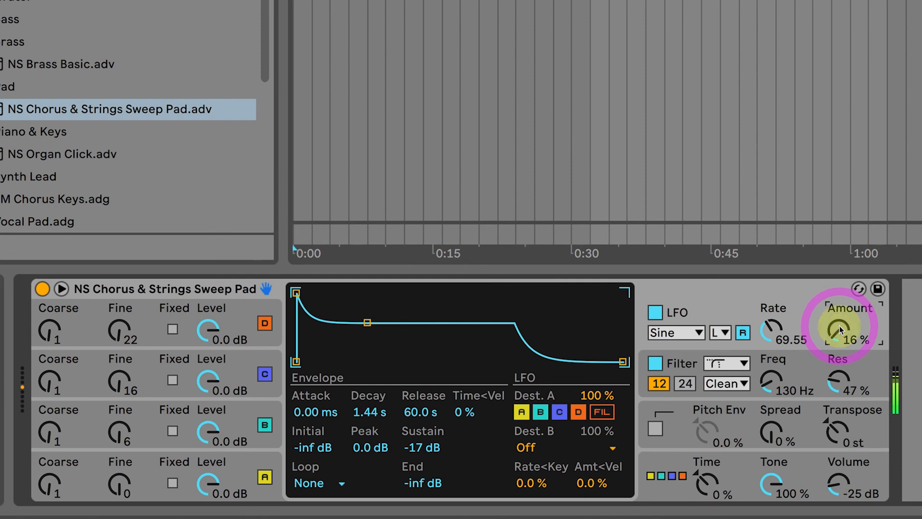
left_click_drag(771, 328, 771, 324)
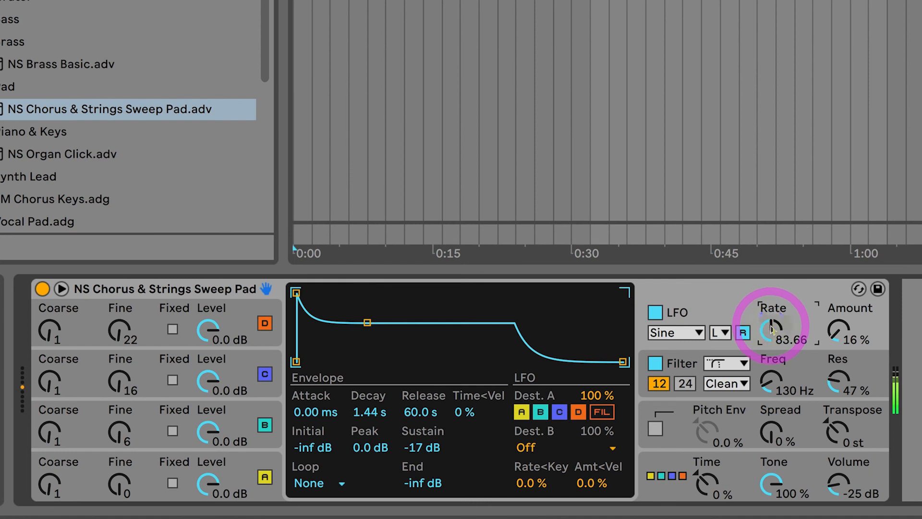
mouse_move(834, 334)
left_mouse_down()
mouse_move(835, 326)
mouse_move(835, 339)
left_mouse_up()
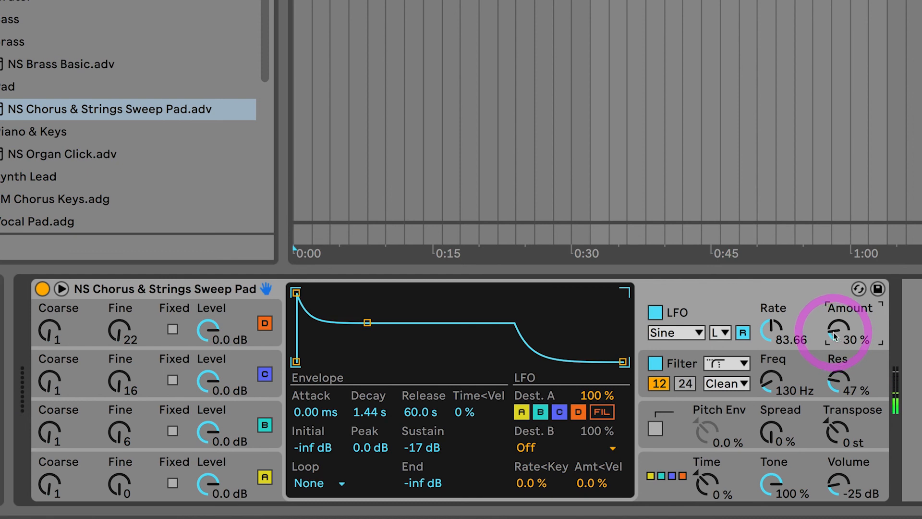
mouse_move(834, 336)
left_mouse_down()
mouse_move(834, 348)
mouse_move(835, 334)
left_mouse_up()
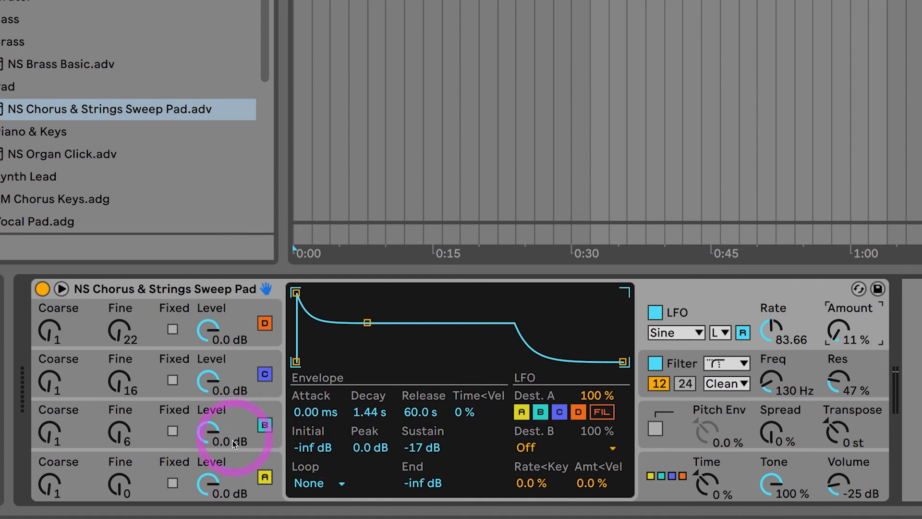
Inspect the envelope displays of each oscillator, the filter and the LFO in turn.
left_click(240, 460)
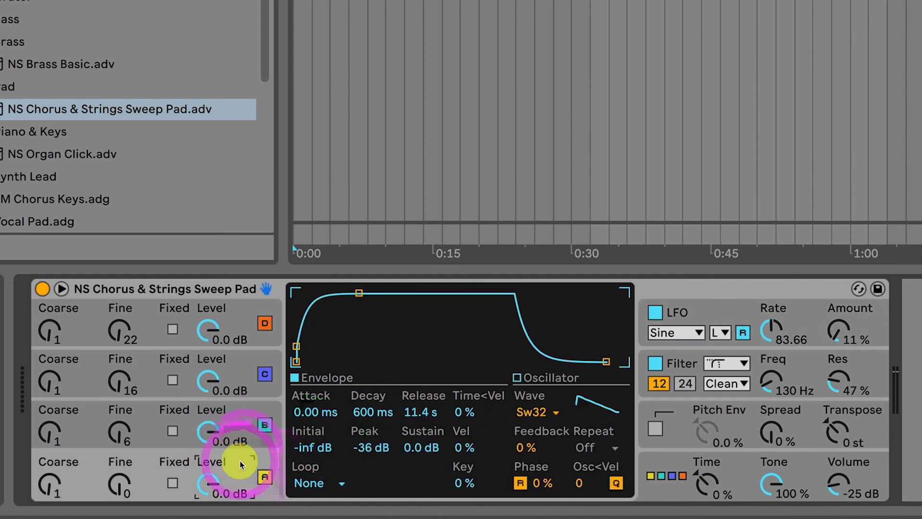
left_click(250, 422)
left_click(246, 379)
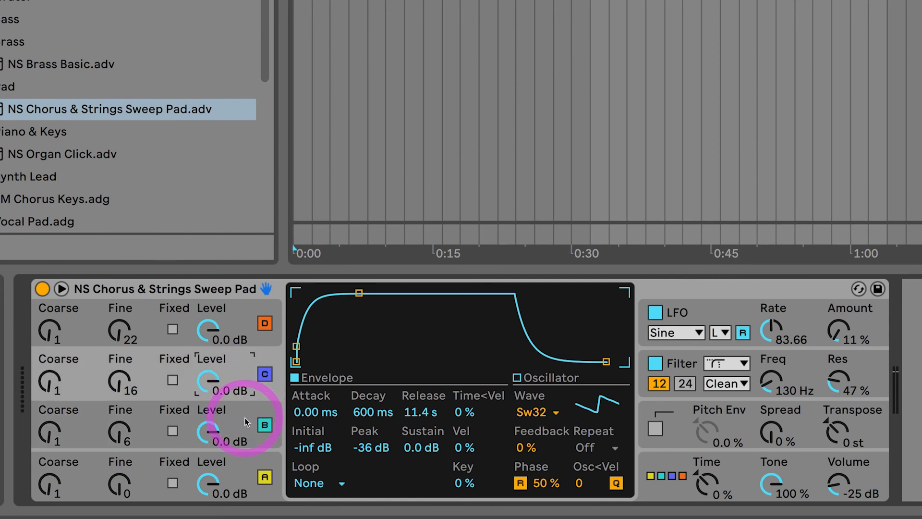
left_click(246, 423)
left_click(243, 377)
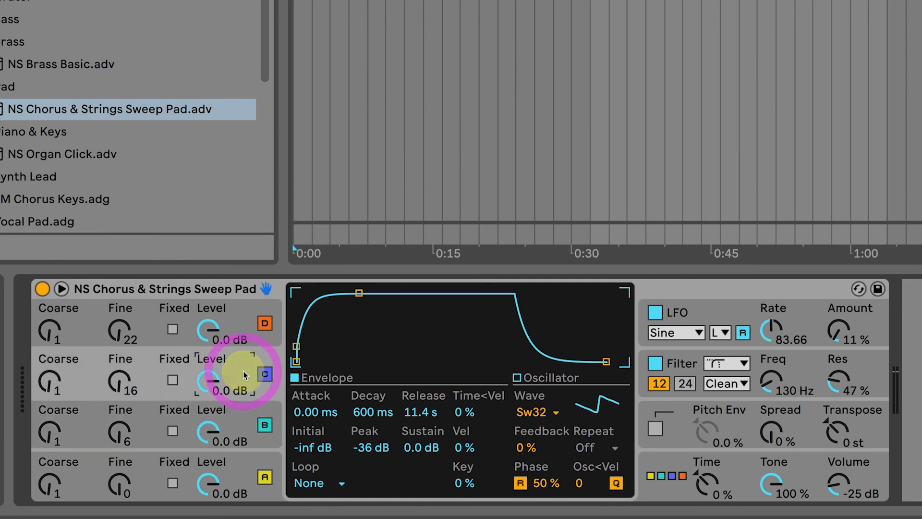
left_click(244, 323)
left_click(237, 460)
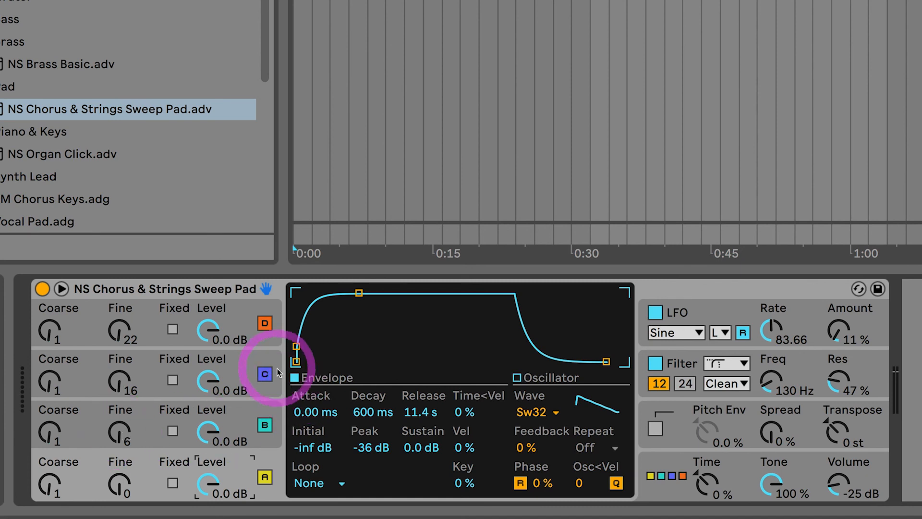
left_click(807, 359)
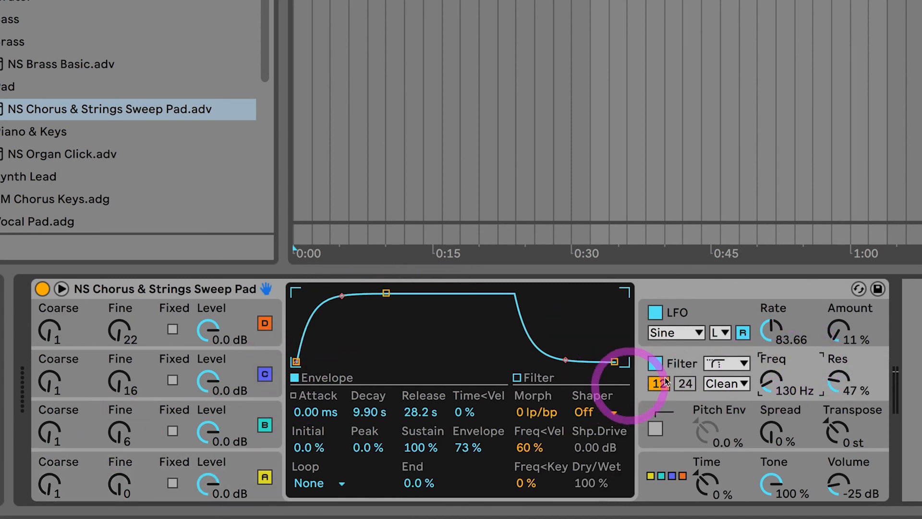
left_click(737, 315)
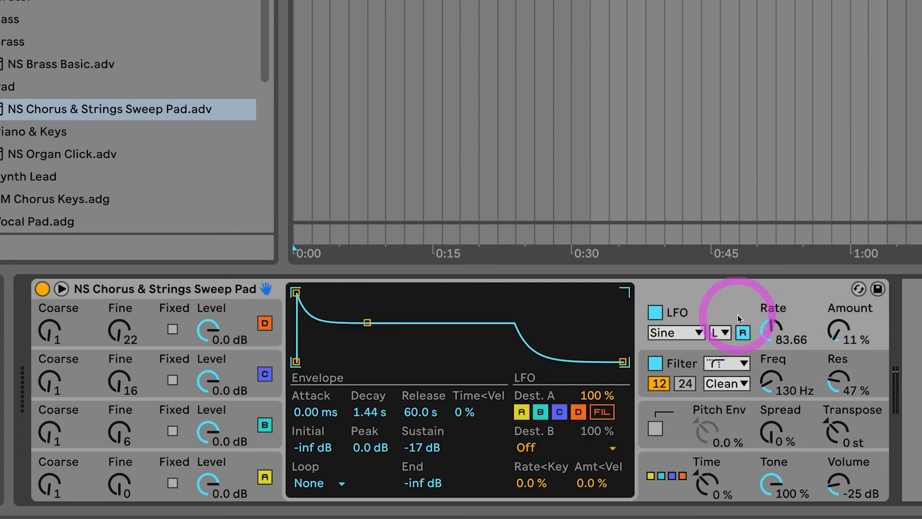